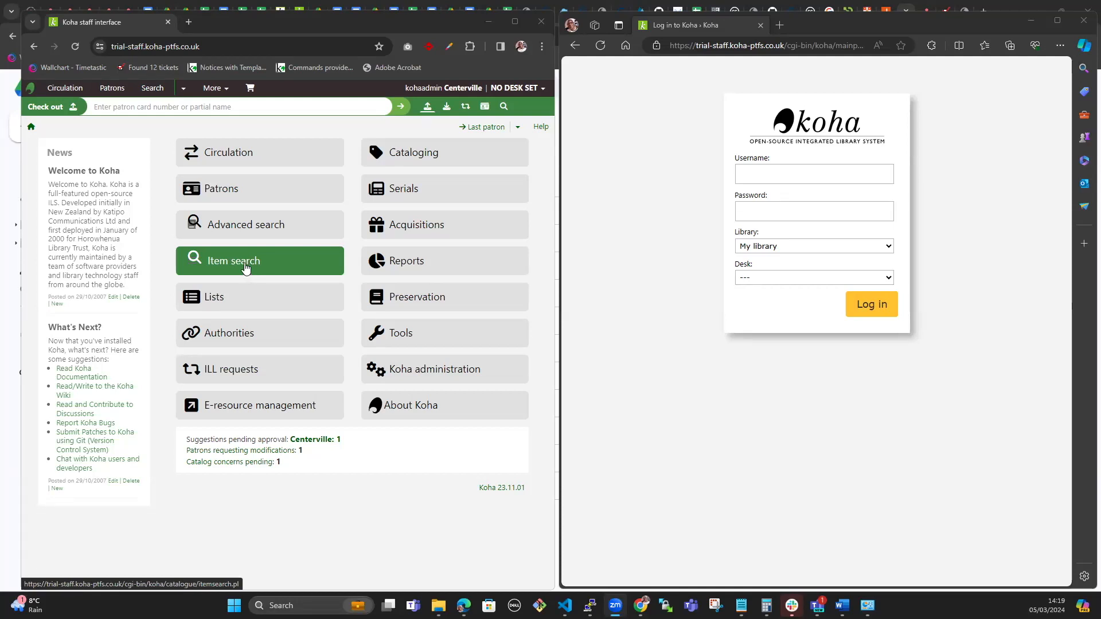
Step: Run an item search limited to the Fiction collection, returning 691 entries
left_click(245, 268)
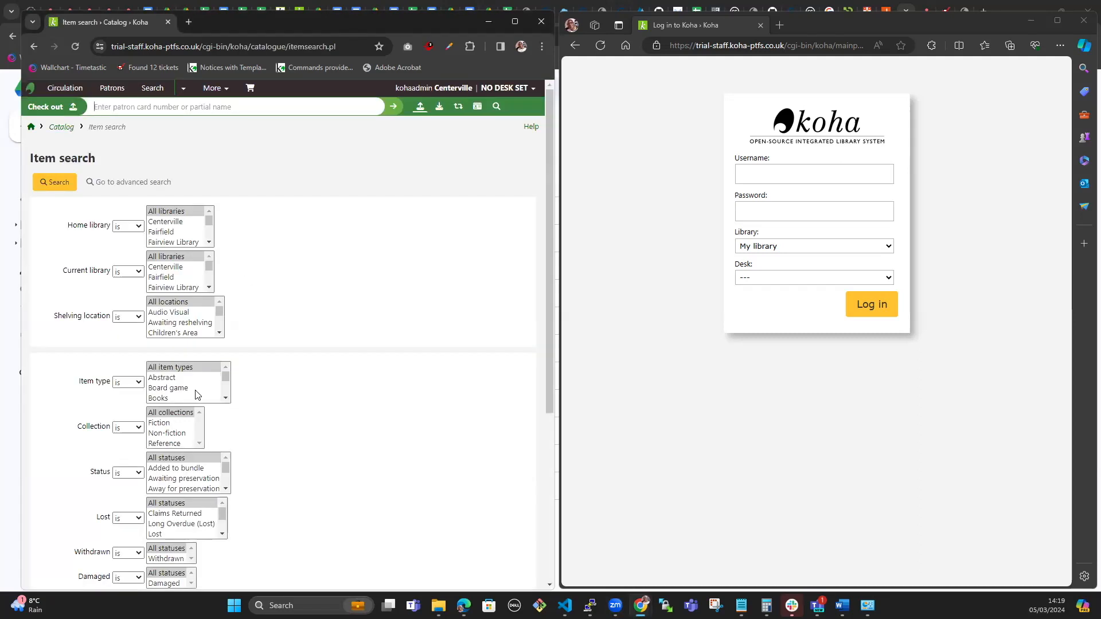
left_click(170, 424)
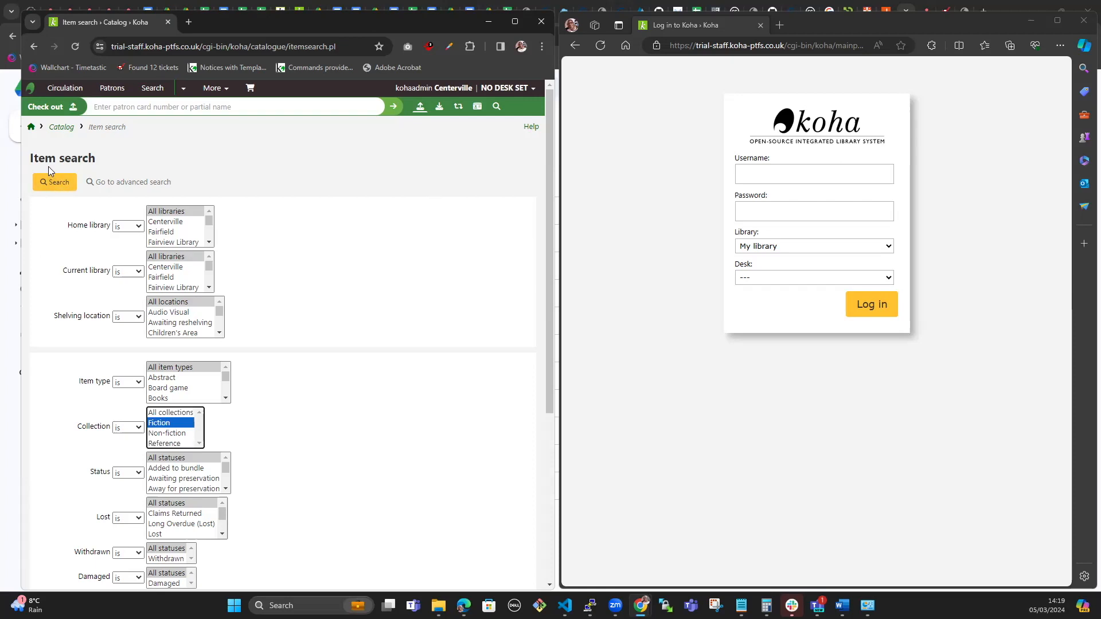
left_click(53, 183)
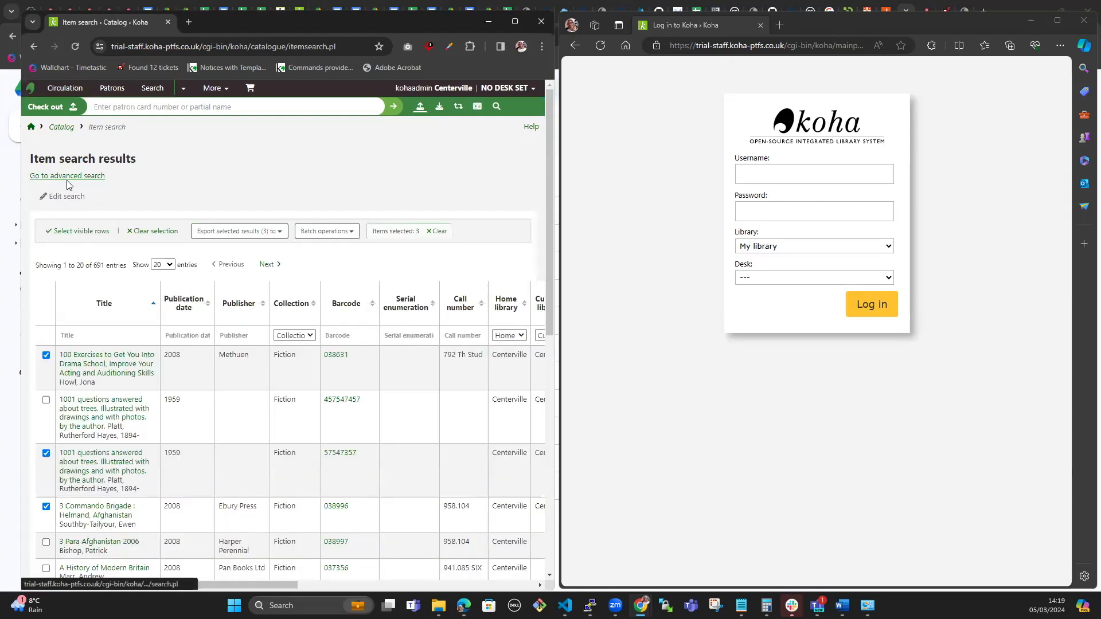
Step: Clear the preselected rows, then tick the first three Fiction results
left_click(46, 355)
left_click(46, 453)
left_click(46, 506)
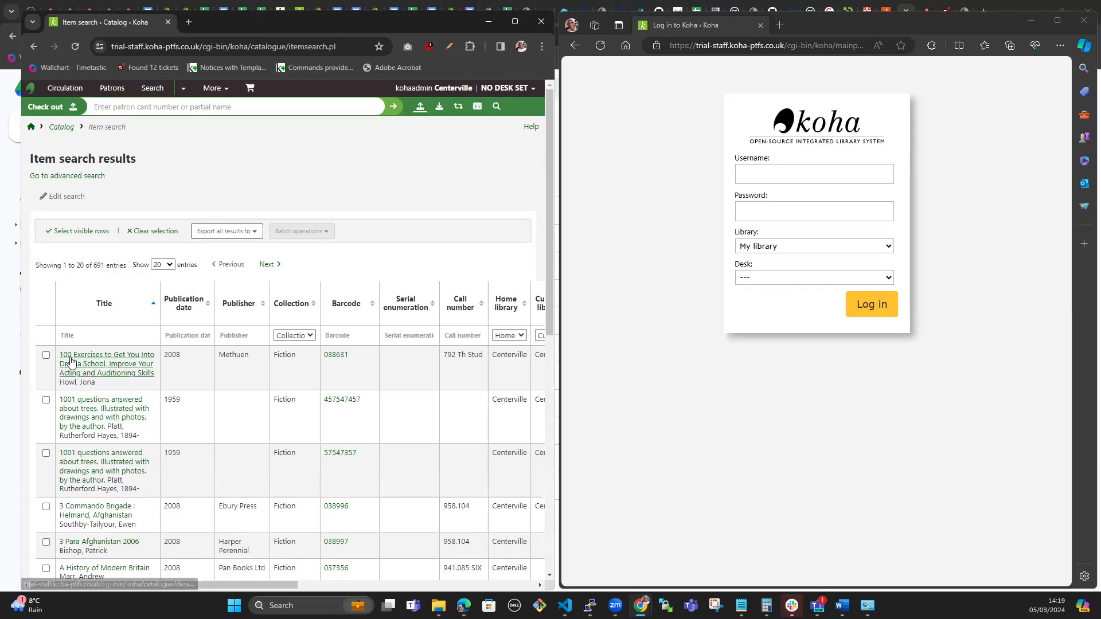
left_click(45, 355)
left_click(46, 400)
left_click(46, 454)
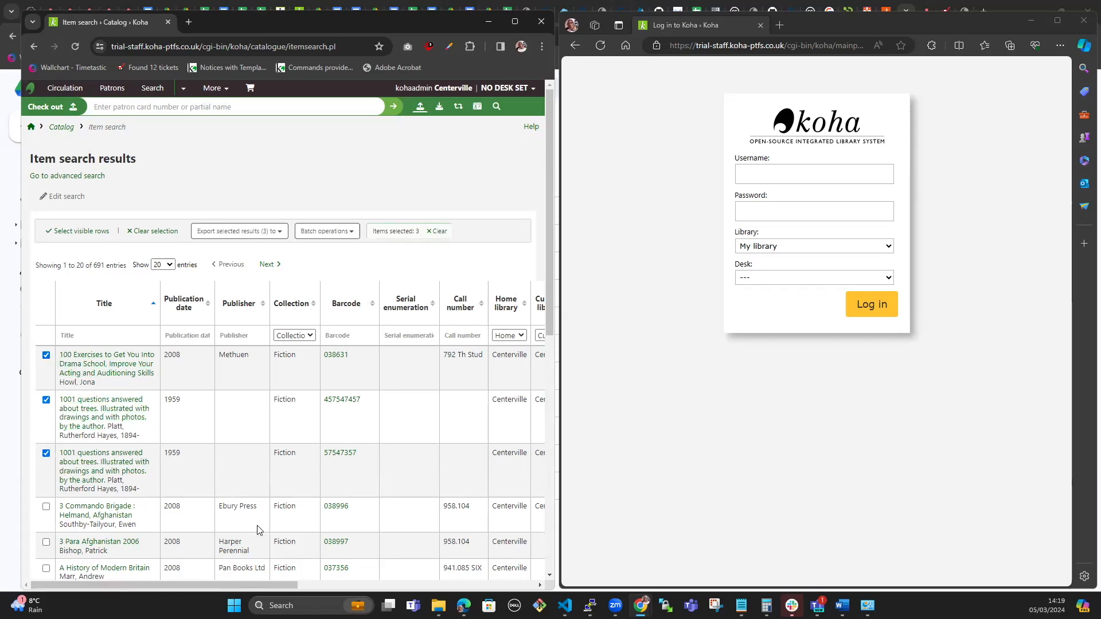
Step: Open the Batch operations menu to show modification and deletion for the three selected items
left_click(351, 236)
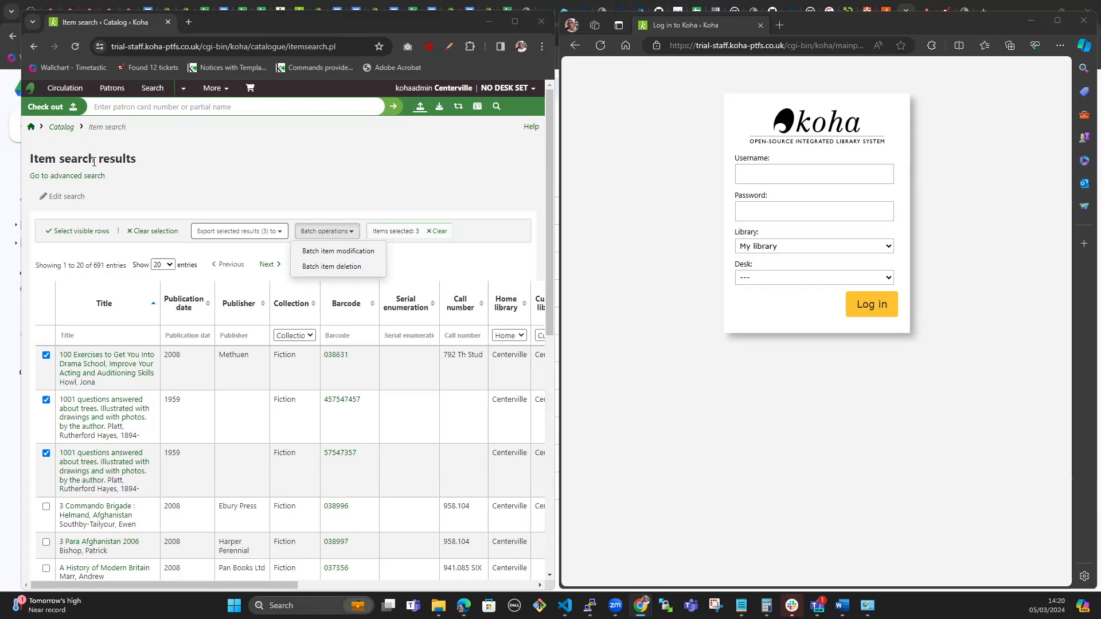
Step: Look up the ForceLibrarySelection system preference in Koha administration, leaving it on Don't force
left_click(31, 128)
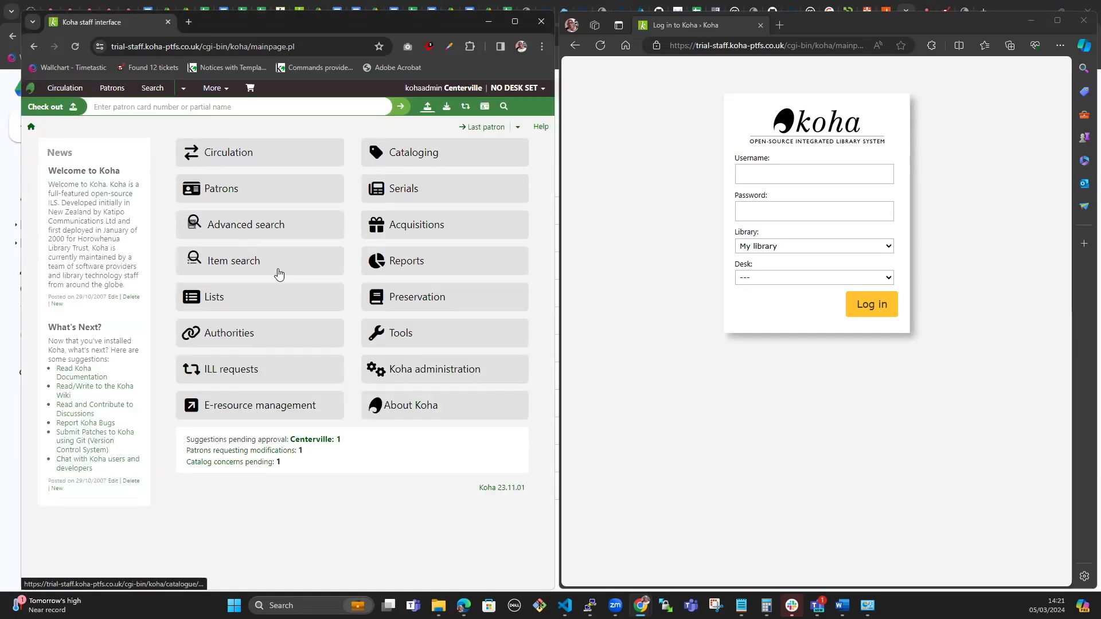
left_click(270, 284)
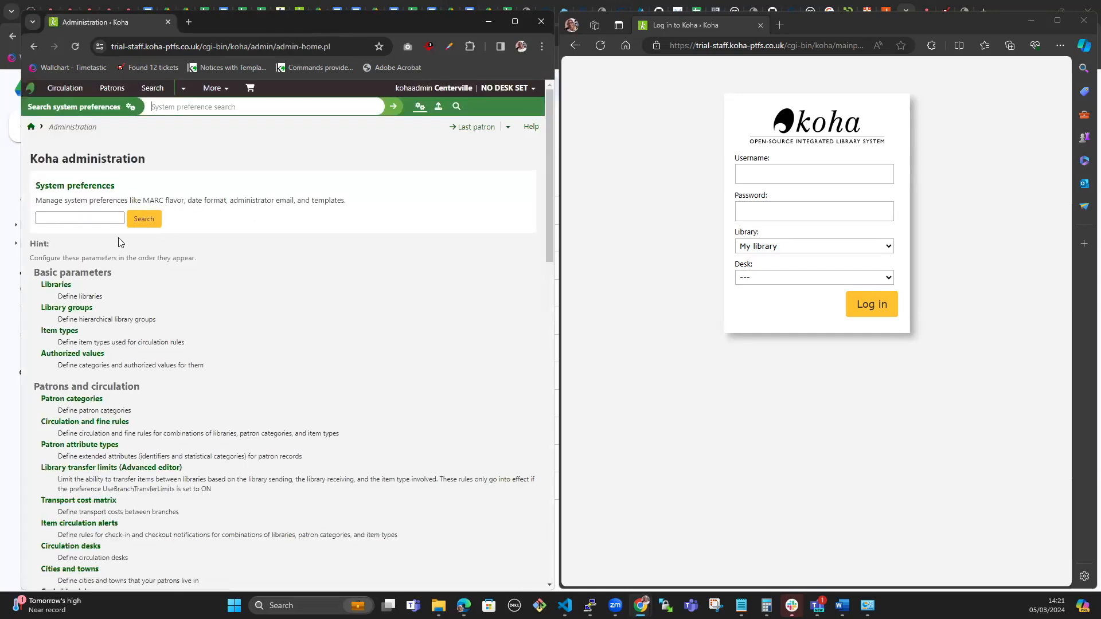
left_click(101, 219)
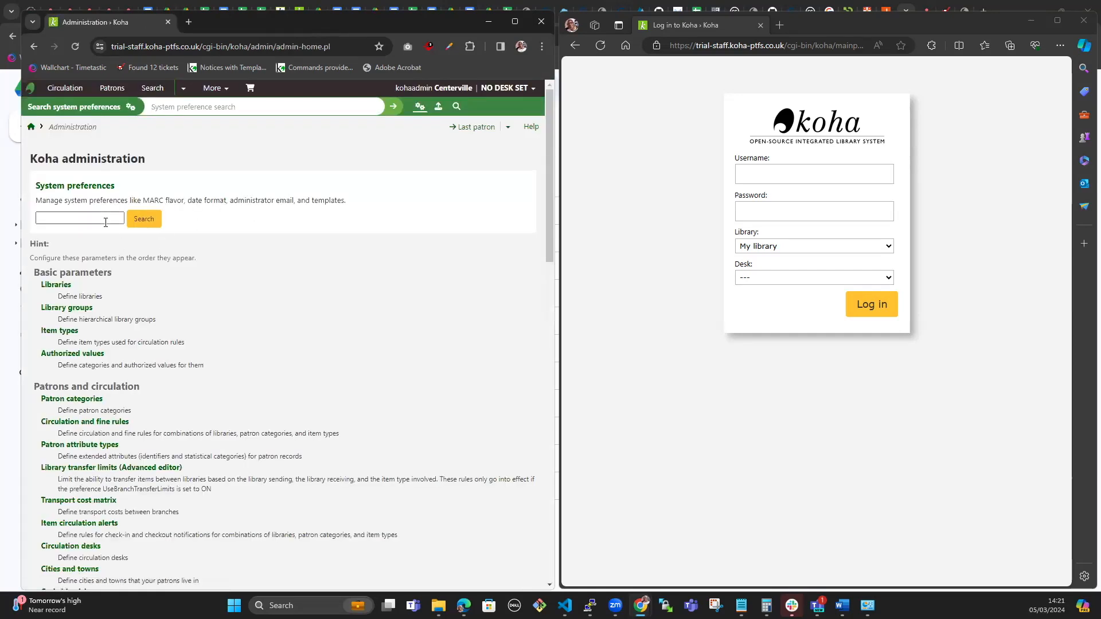
right_click(64, 217)
key("Escape")
left_click(123, 300)
left_click(144, 218)
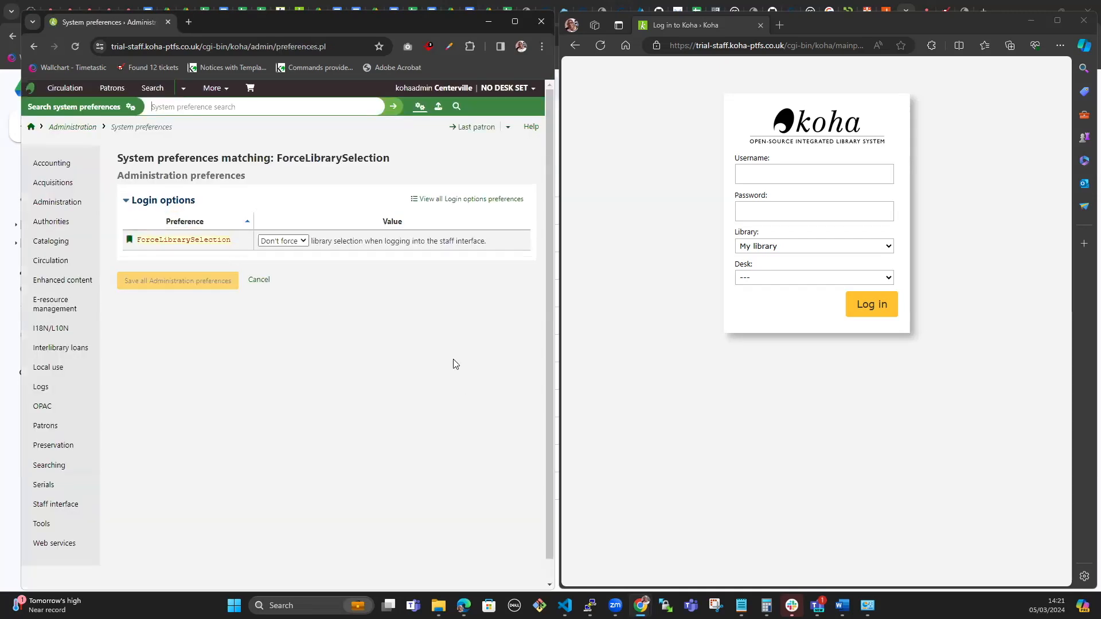
left_click(303, 242)
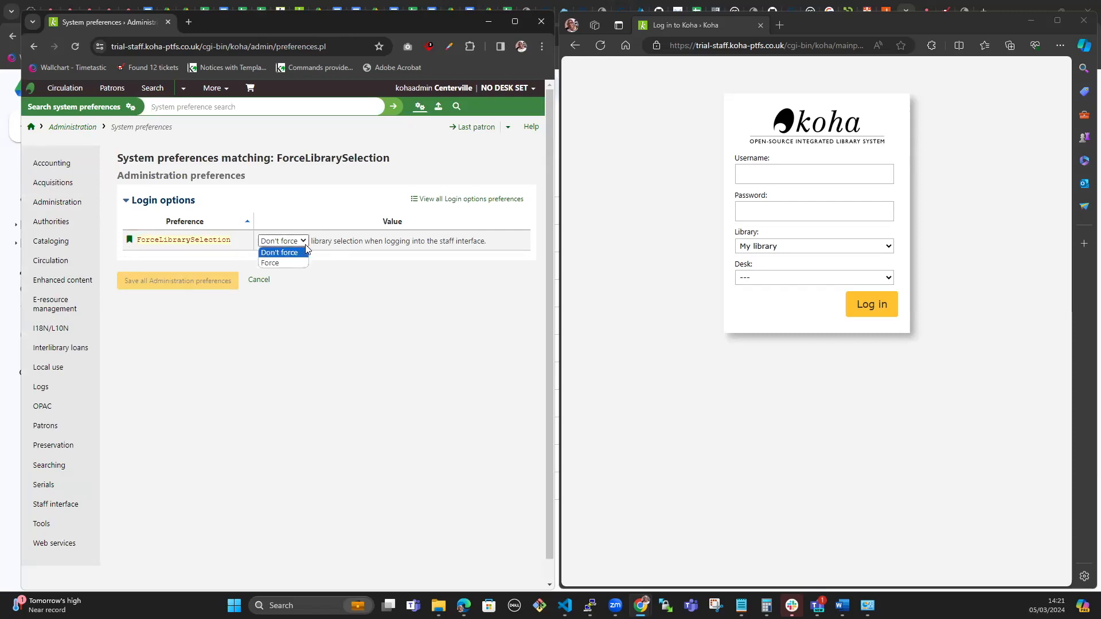
left_click(325, 286)
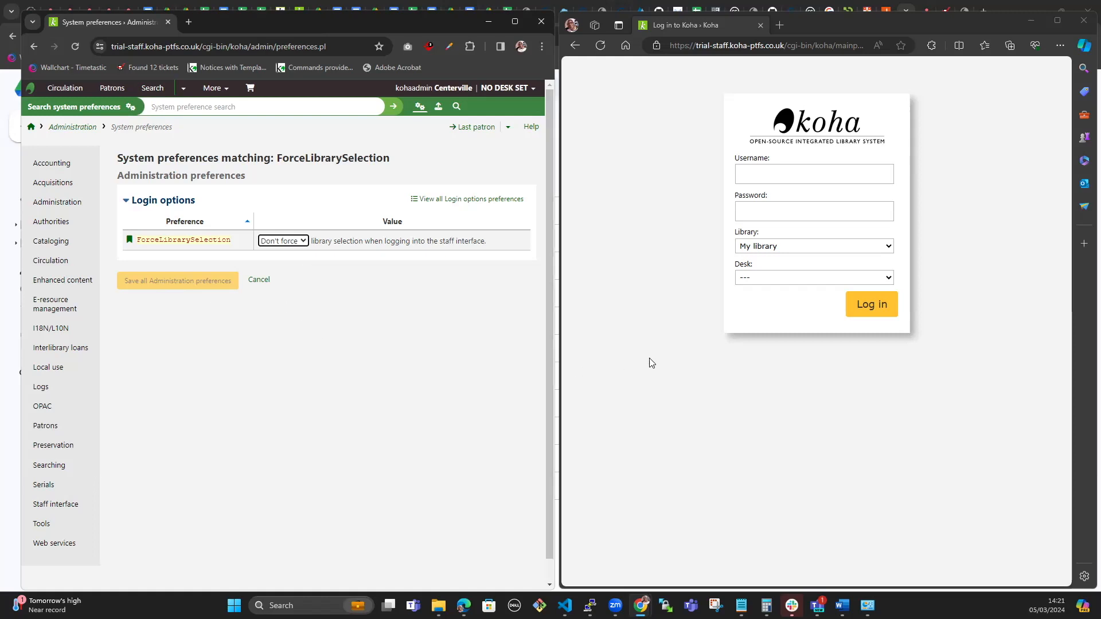
Step: Reload the Edge login page and log in with the test staff user's username and password
right_click(651, 317)
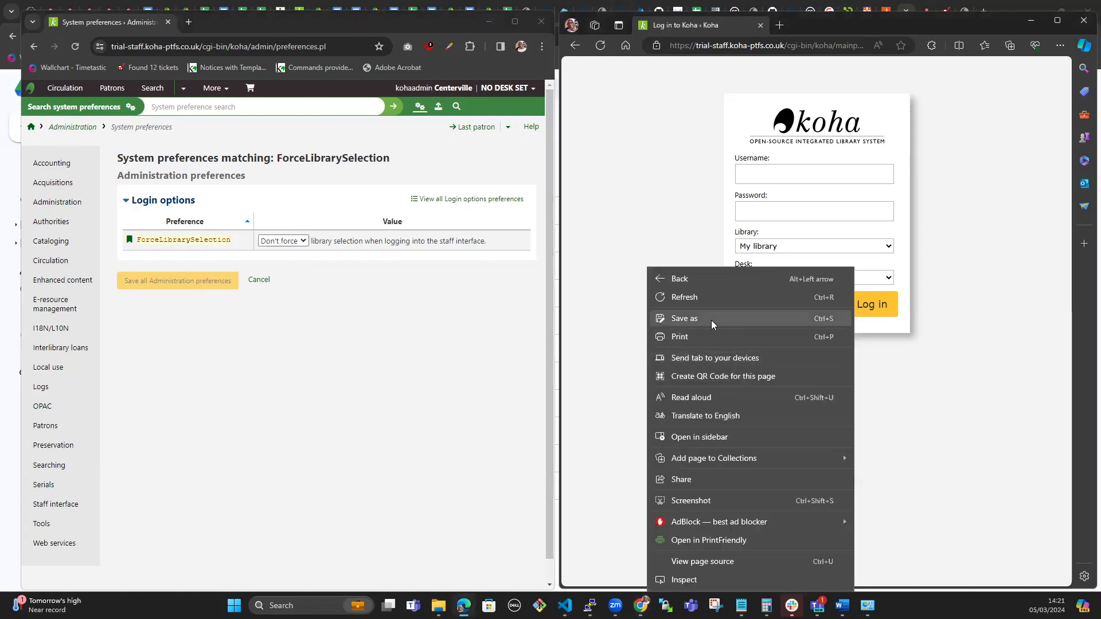
left_click(686, 299)
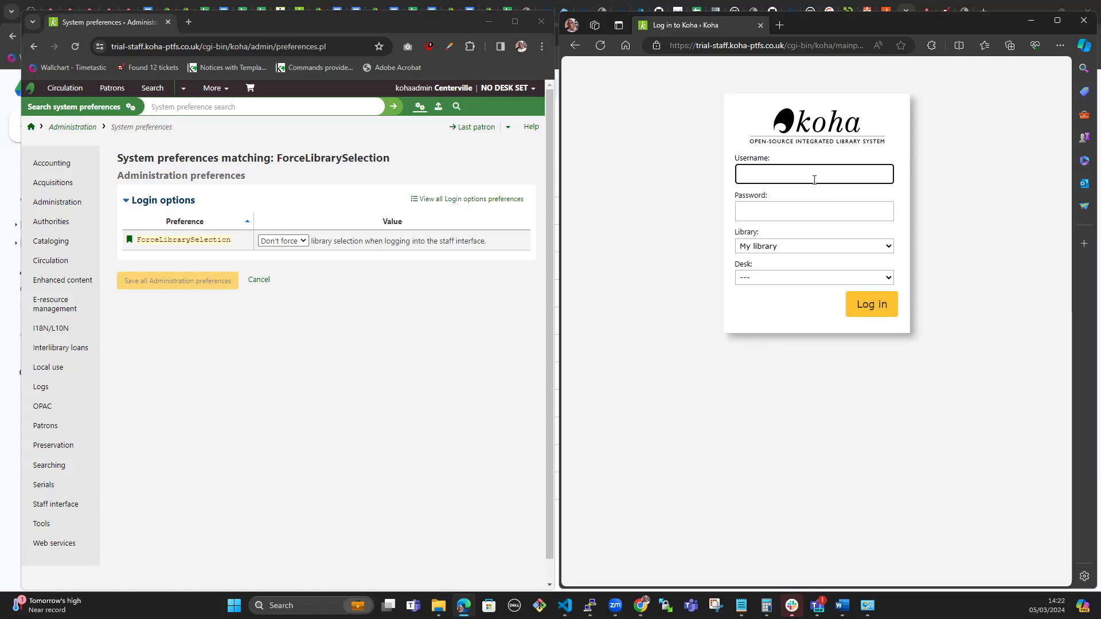
type("23XX")
left_click(840, 206)
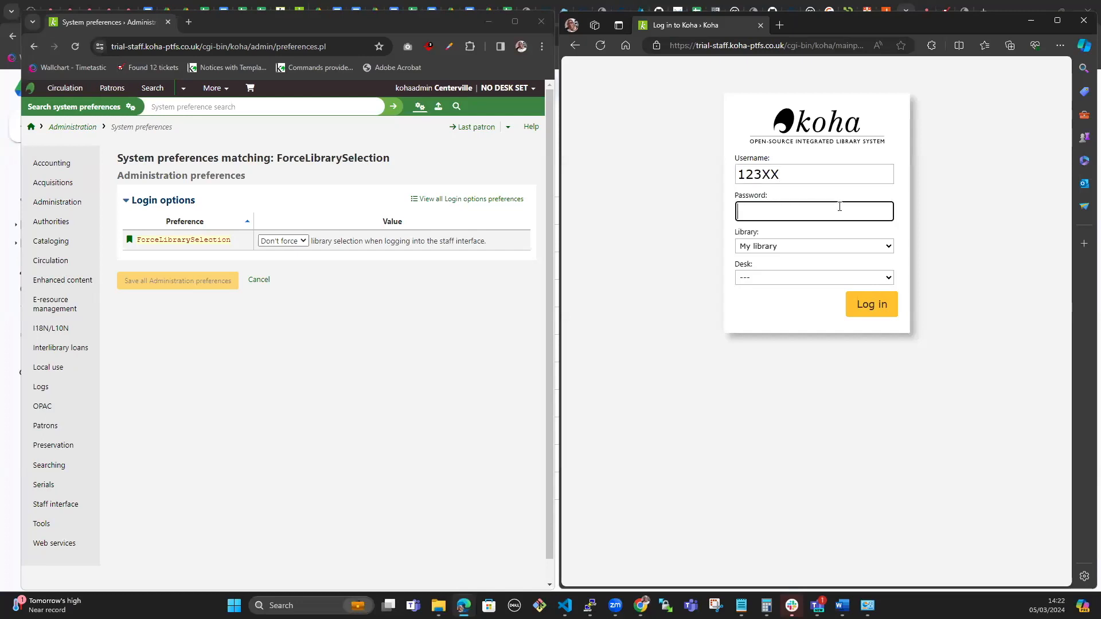
type("*********")
left_click(881, 307)
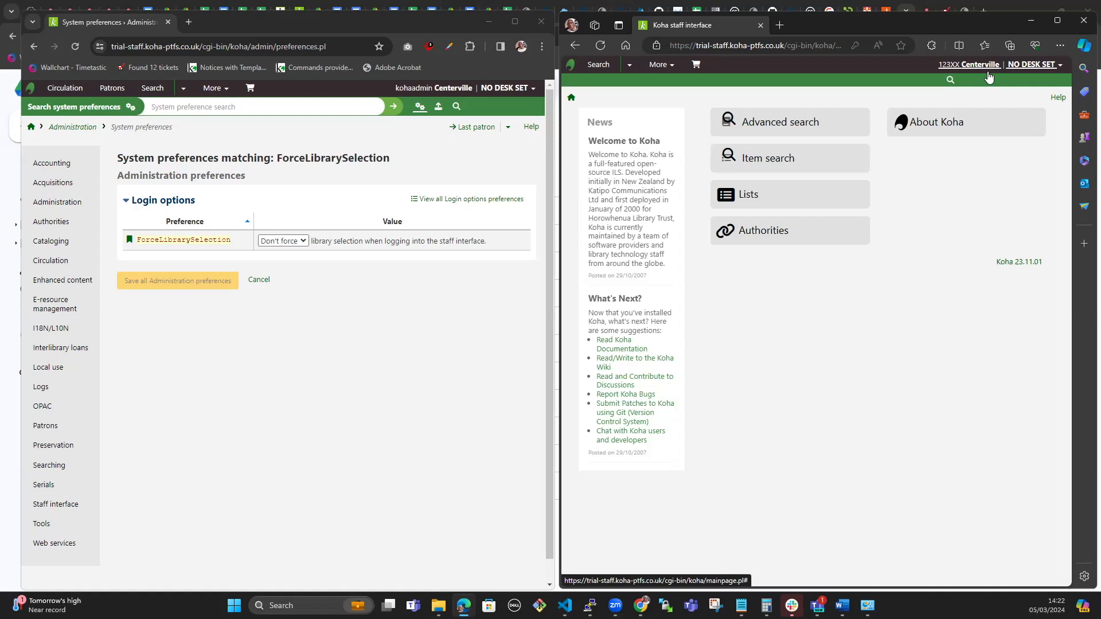
left_click(1035, 64)
Step: Log out the test user, save ForceLibrarySelection as Force, and reload the Edge login page
left_click(1005, 150)
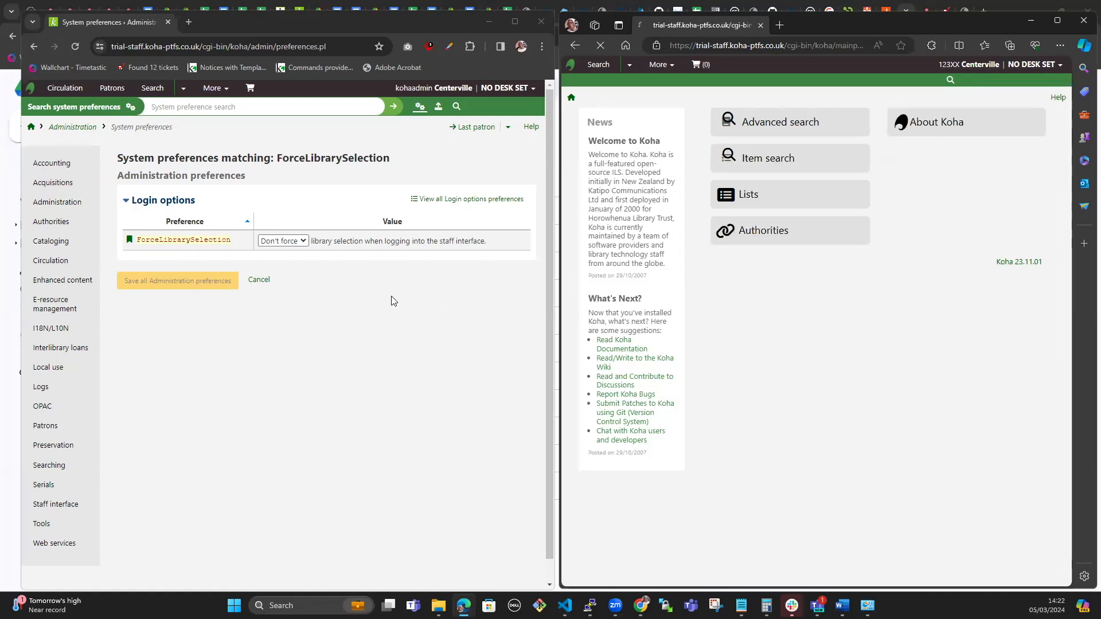
left_click(300, 241)
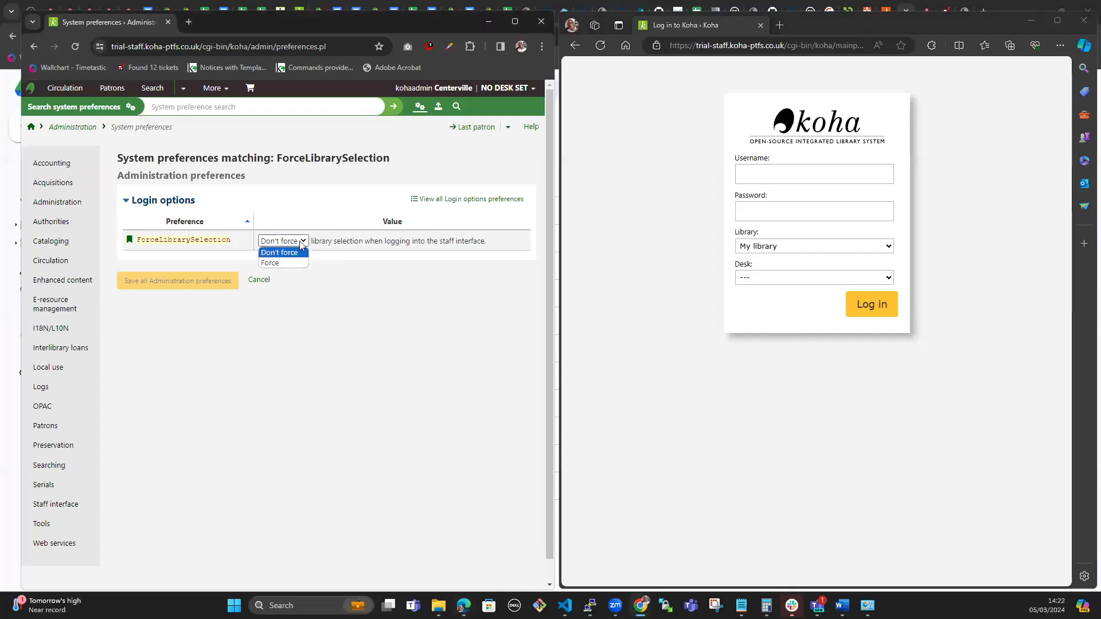
left_click(292, 262)
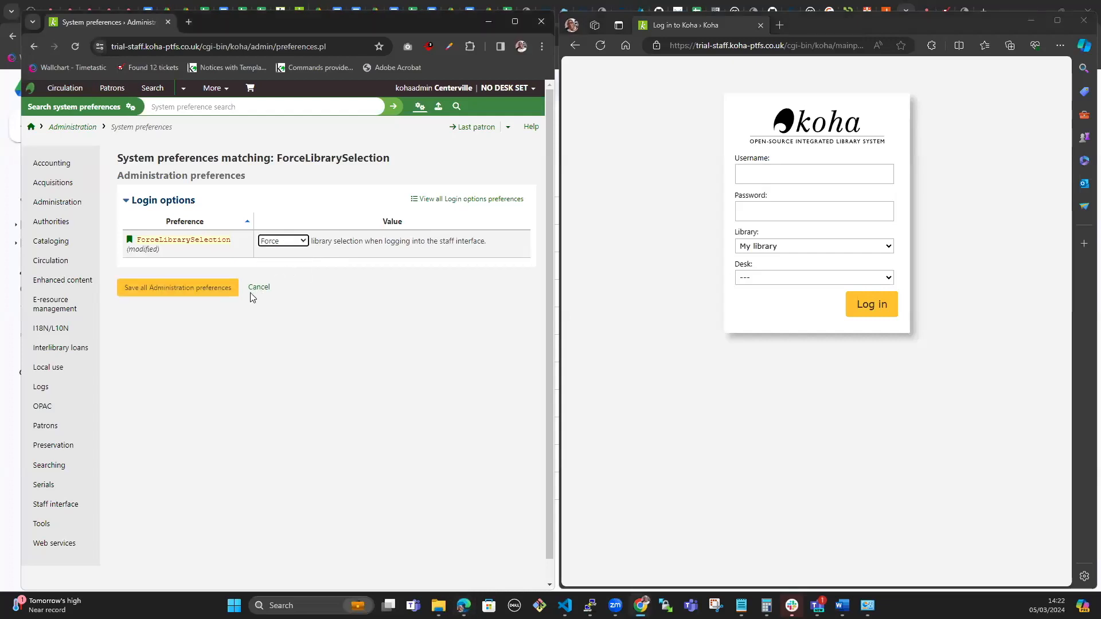
left_click(212, 290)
right_click(798, 457)
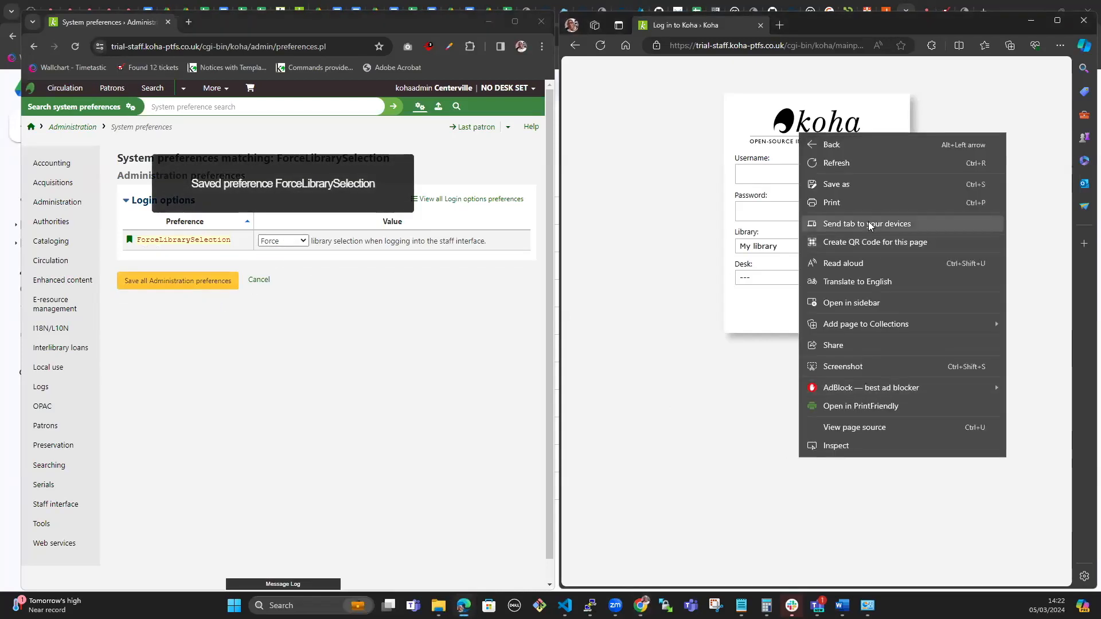
left_click(843, 164)
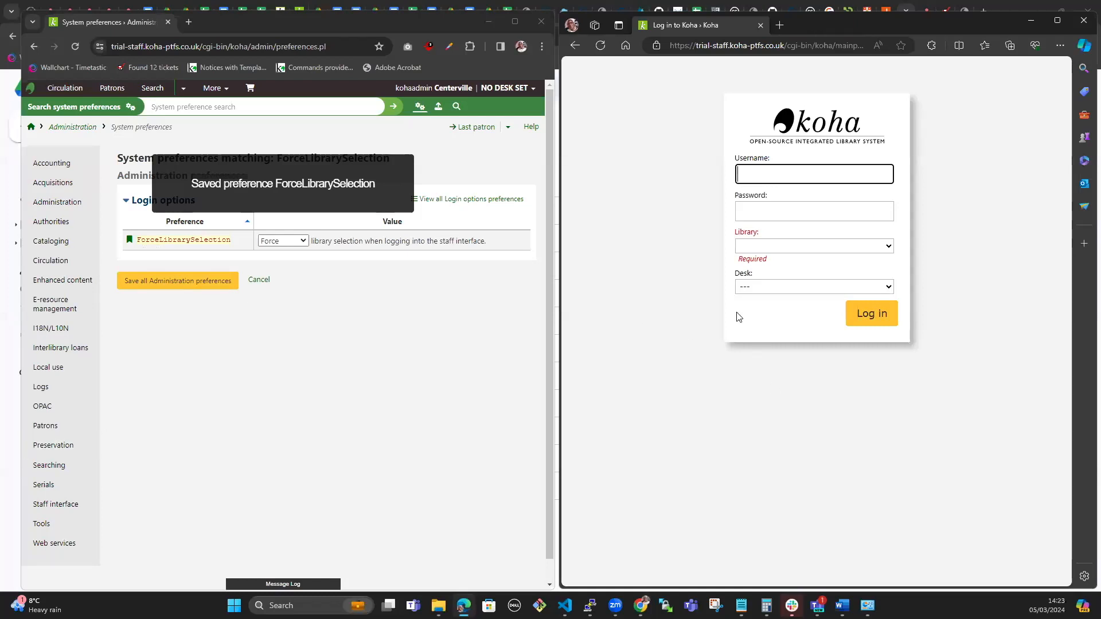
Step: In the admin window, search patrons for 'Upgrad' and open the test staff patron's record
left_click(361, 331)
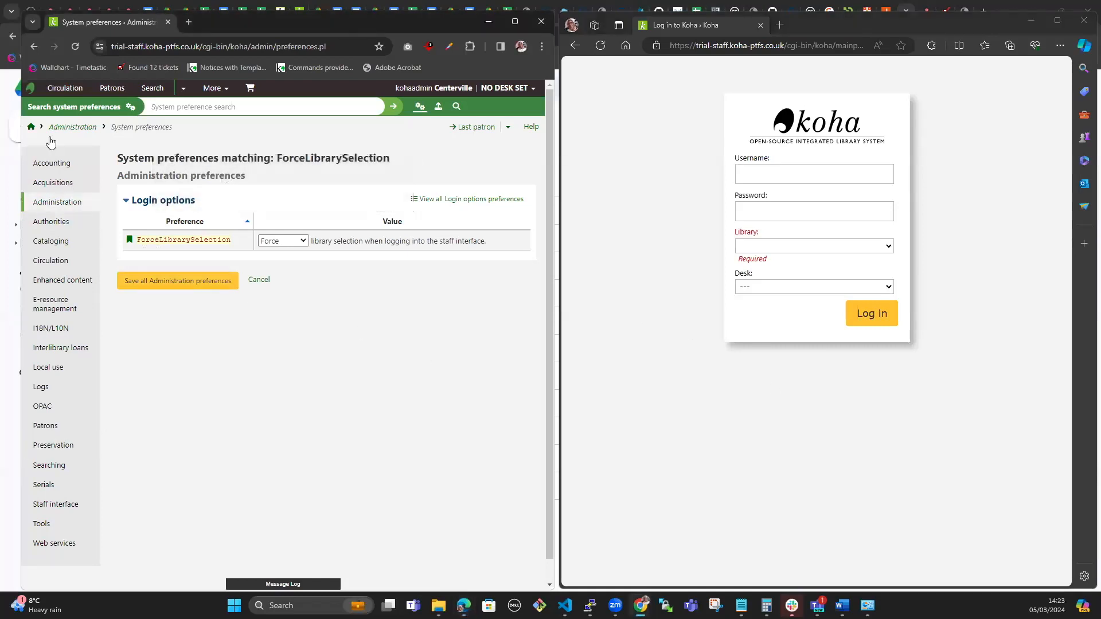
left_click(32, 128)
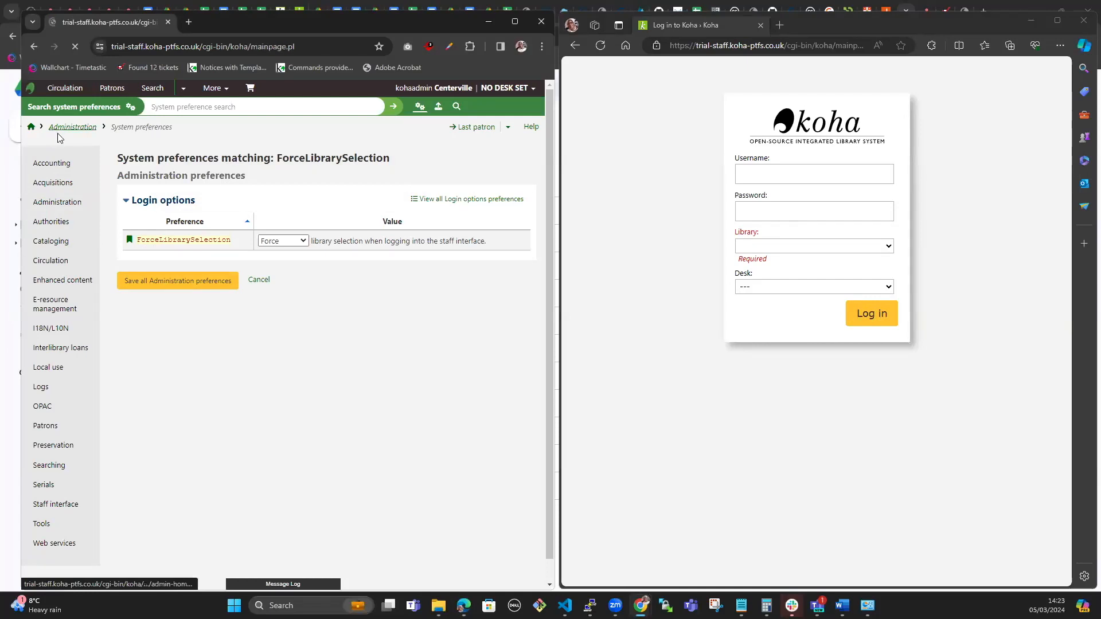
left_click(252, 200)
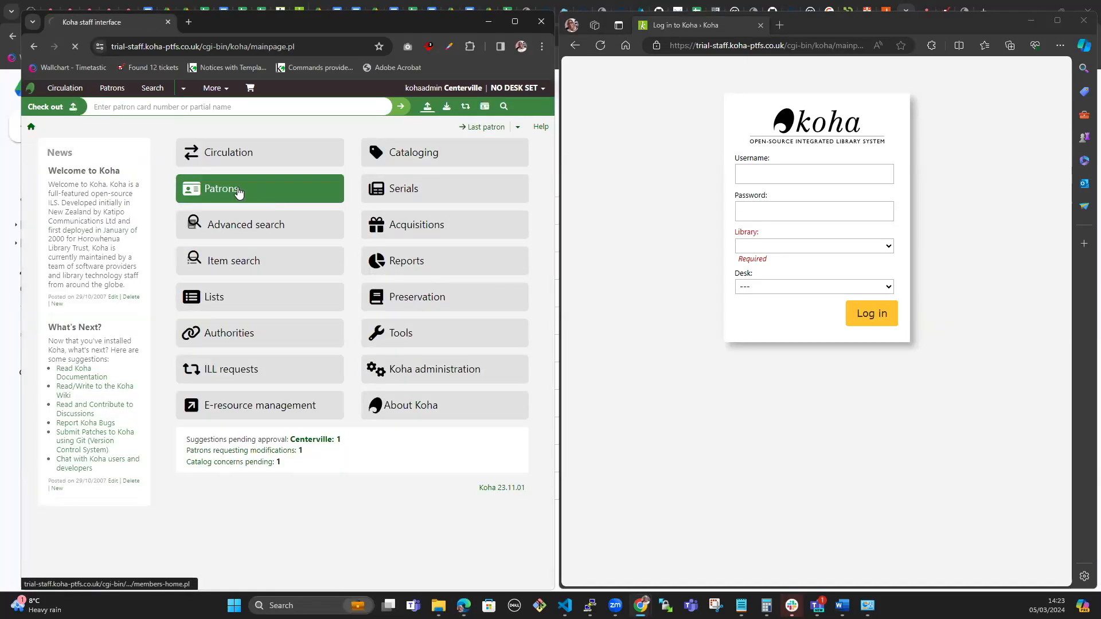
left_click(75, 202)
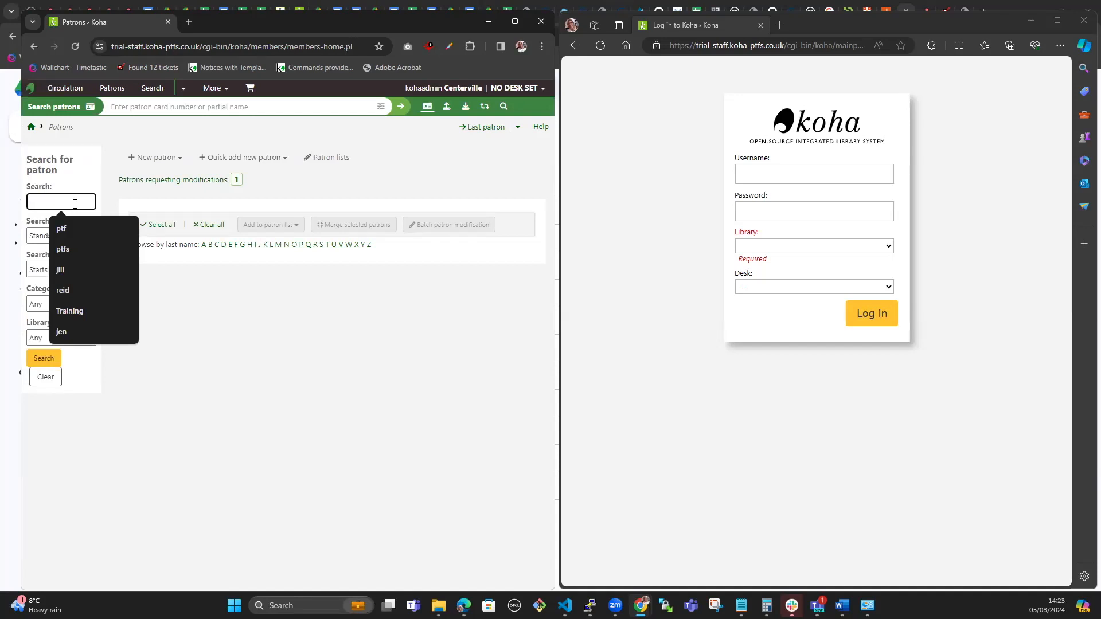
type("Upgrad")
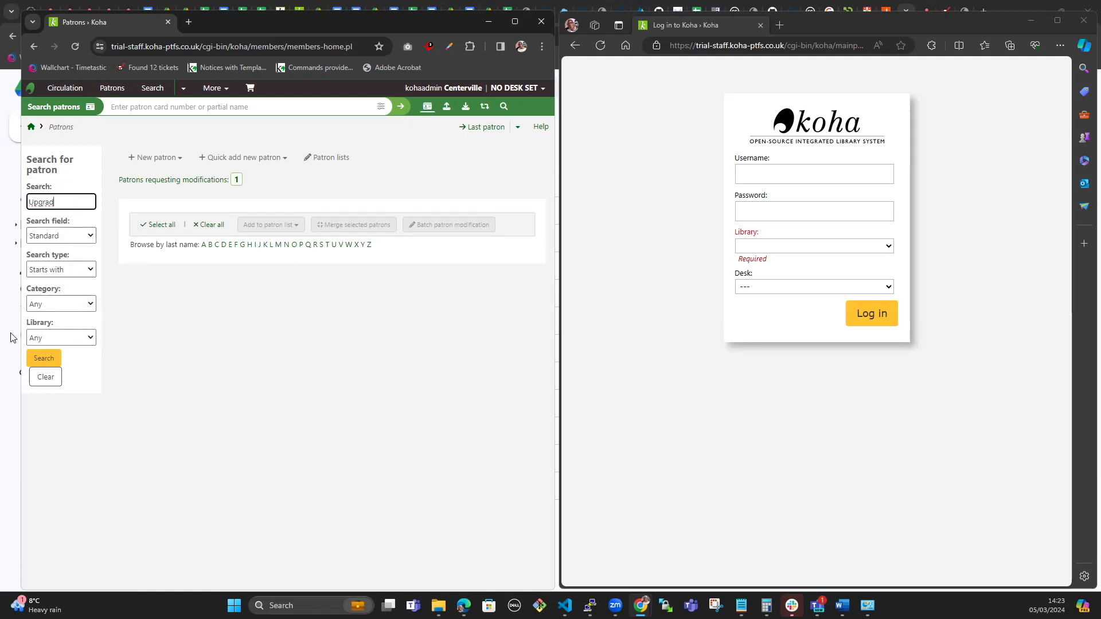
left_click(52, 359)
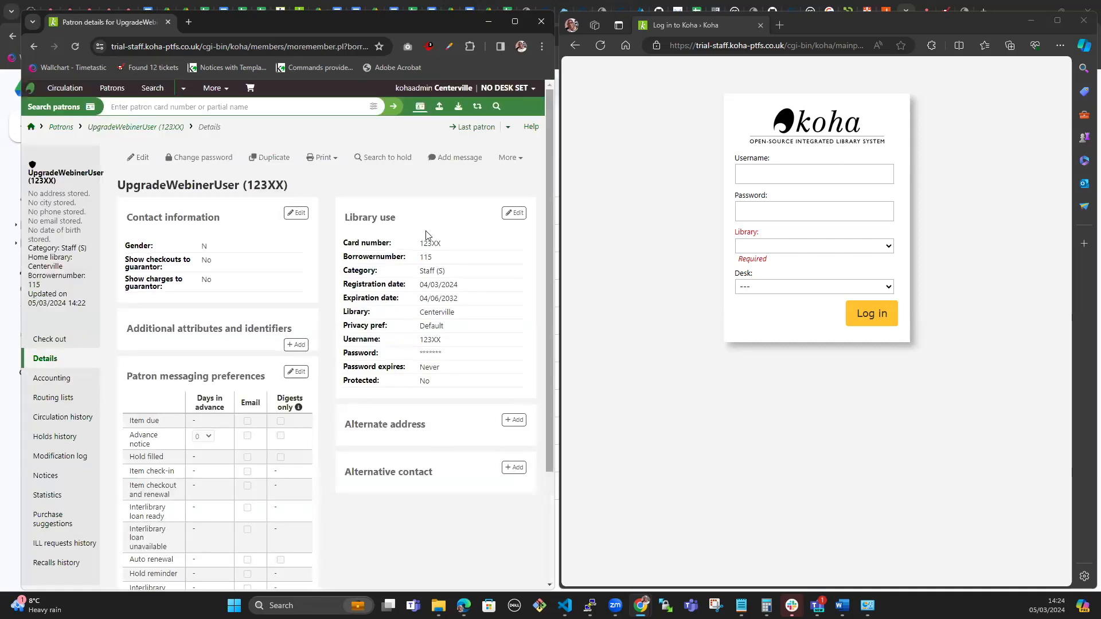
left_click(510, 161)
Step: Open Set permissions for the test patron and filter the list by 'logg'
left_click(442, 199)
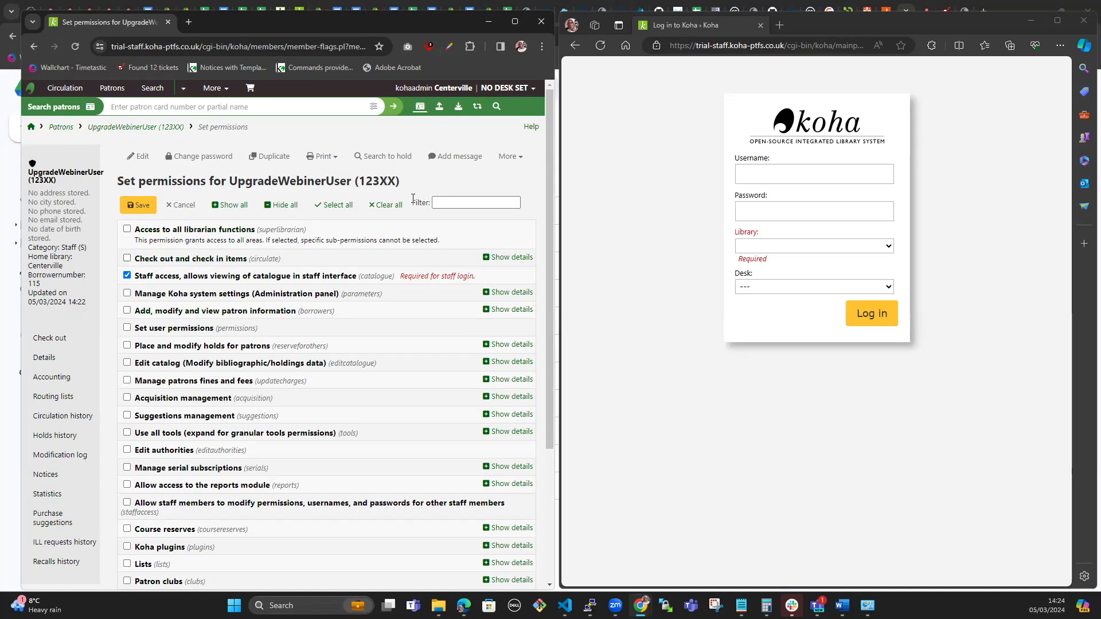
left_click(437, 200)
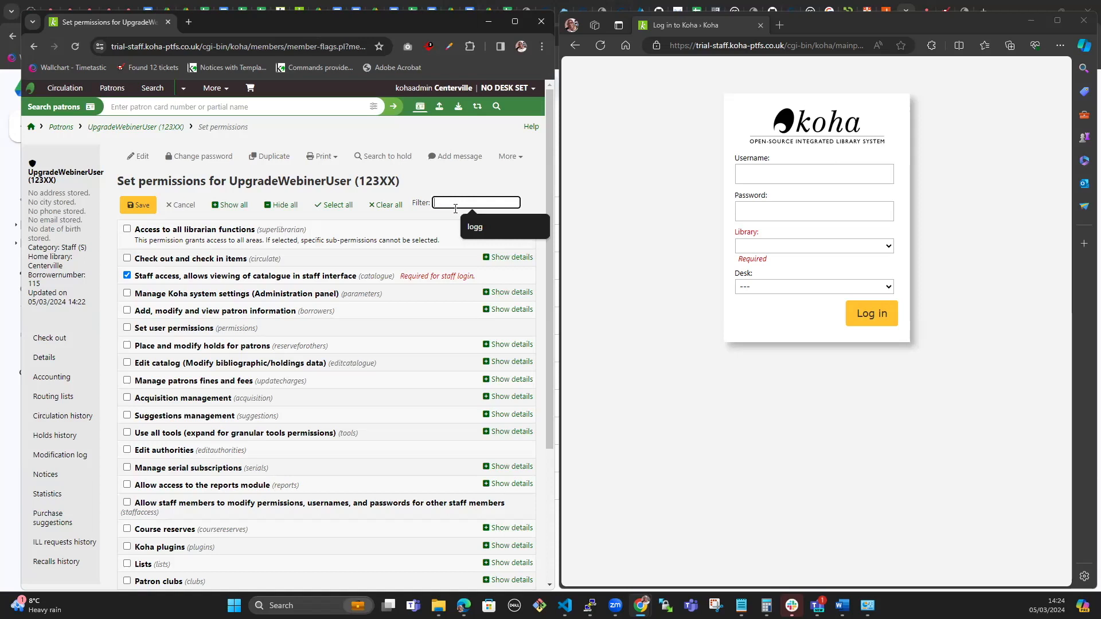
left_click(475, 227)
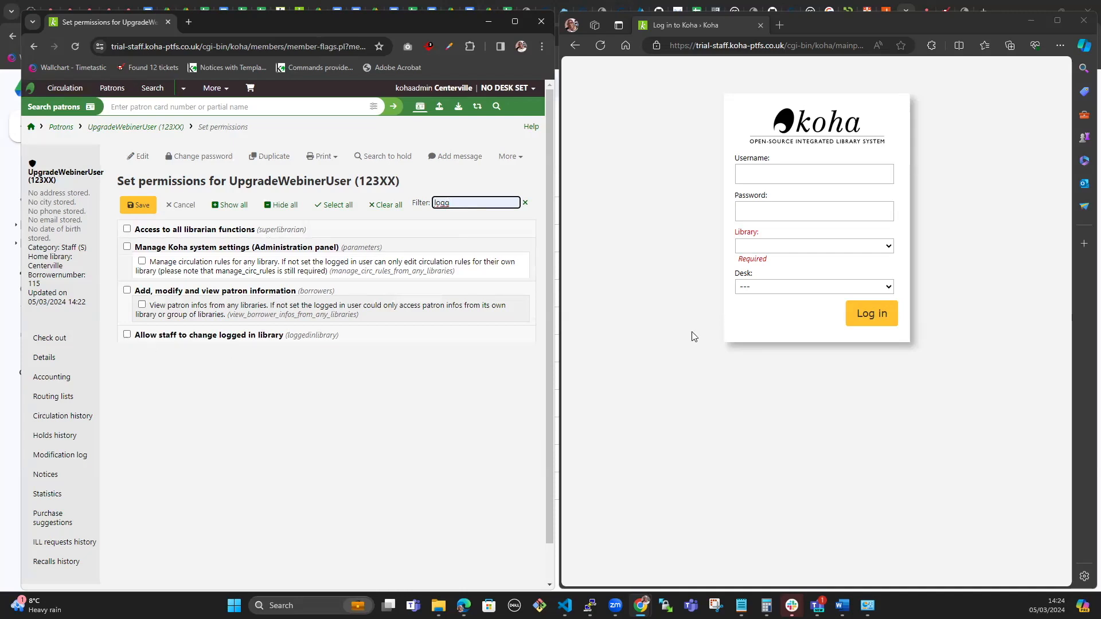
Step: Log in to Edge with the test user's username and password, choosing Centerville as the library
left_click(793, 177)
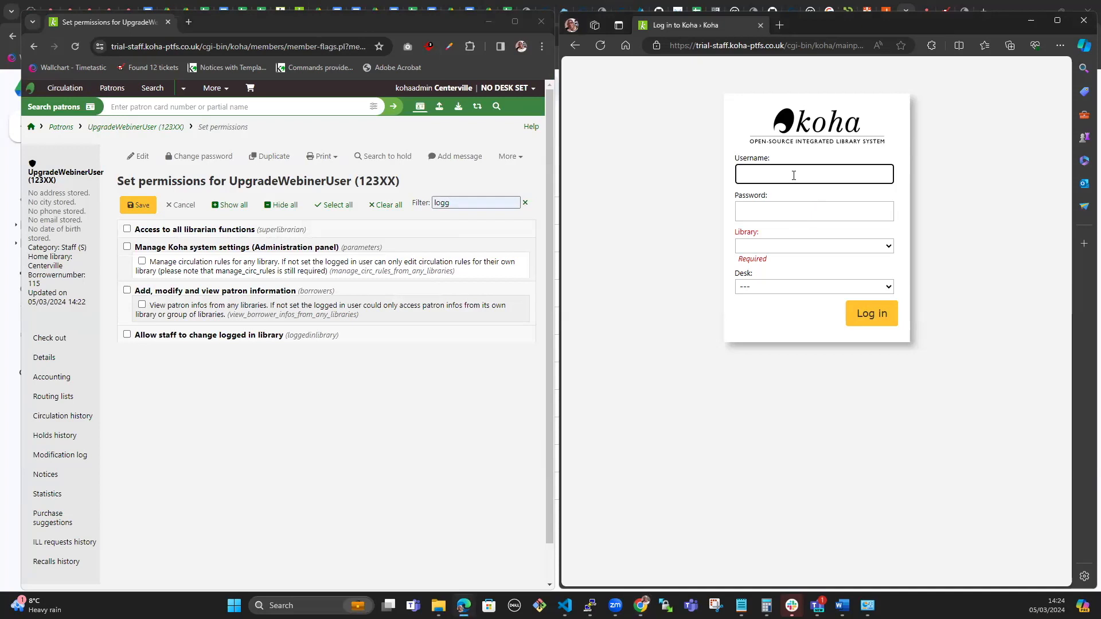
type("123XX")
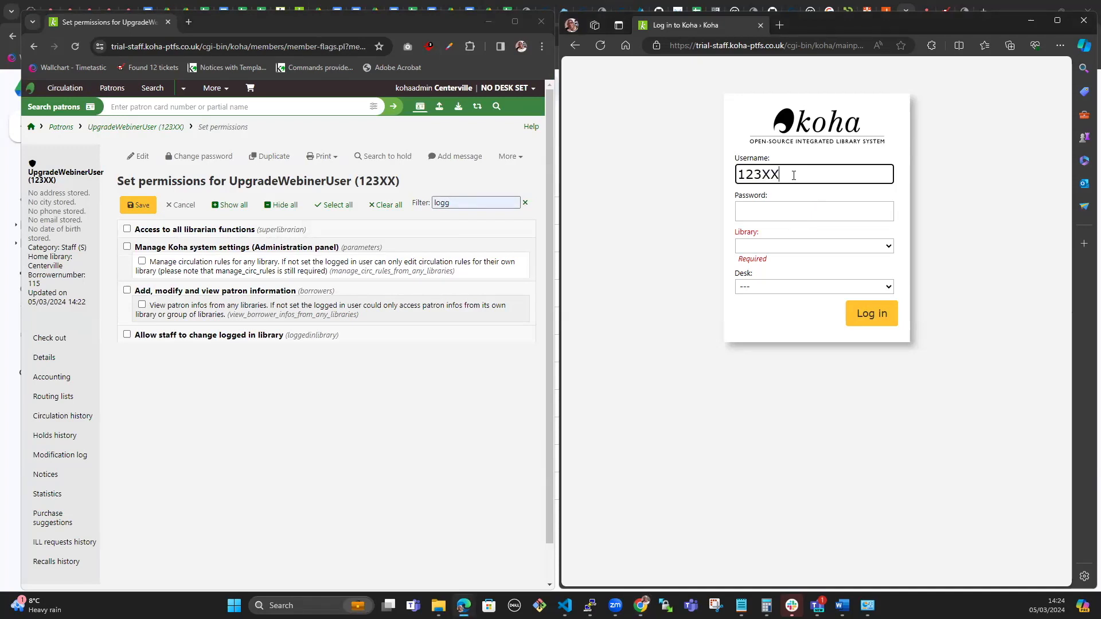
left_click(766, 213)
type("passwo")
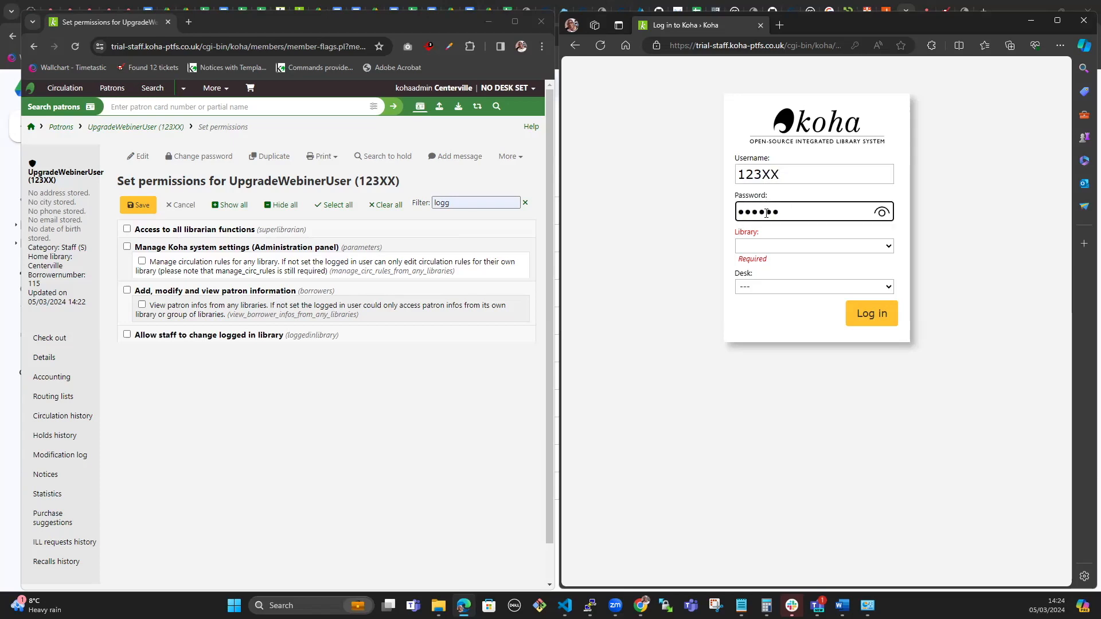
type("rd1")
left_click(849, 319)
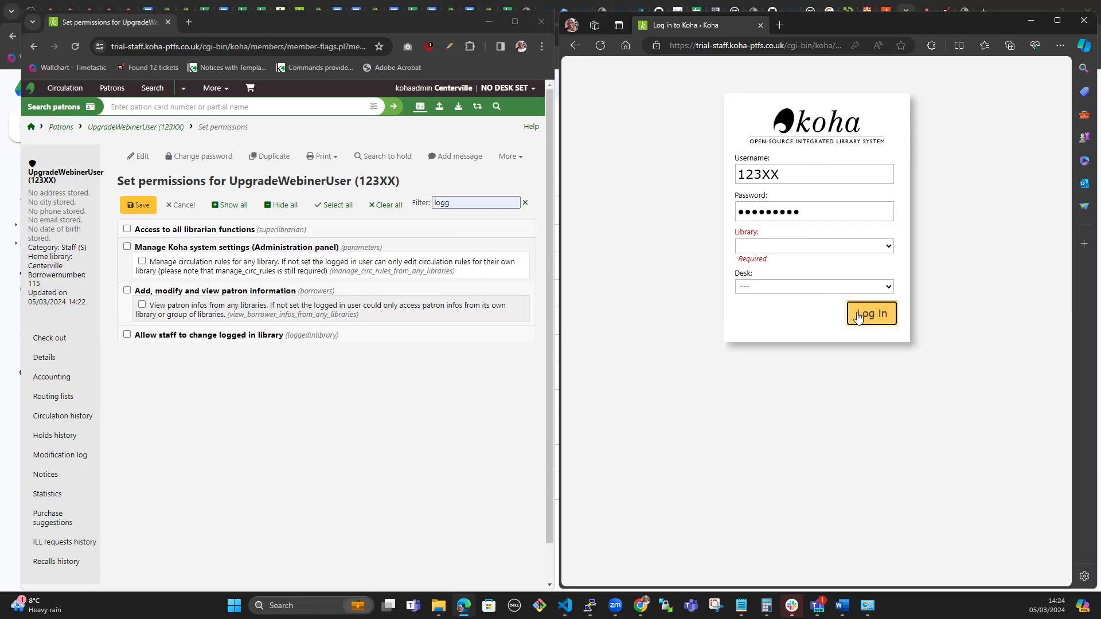
left_click(847, 245)
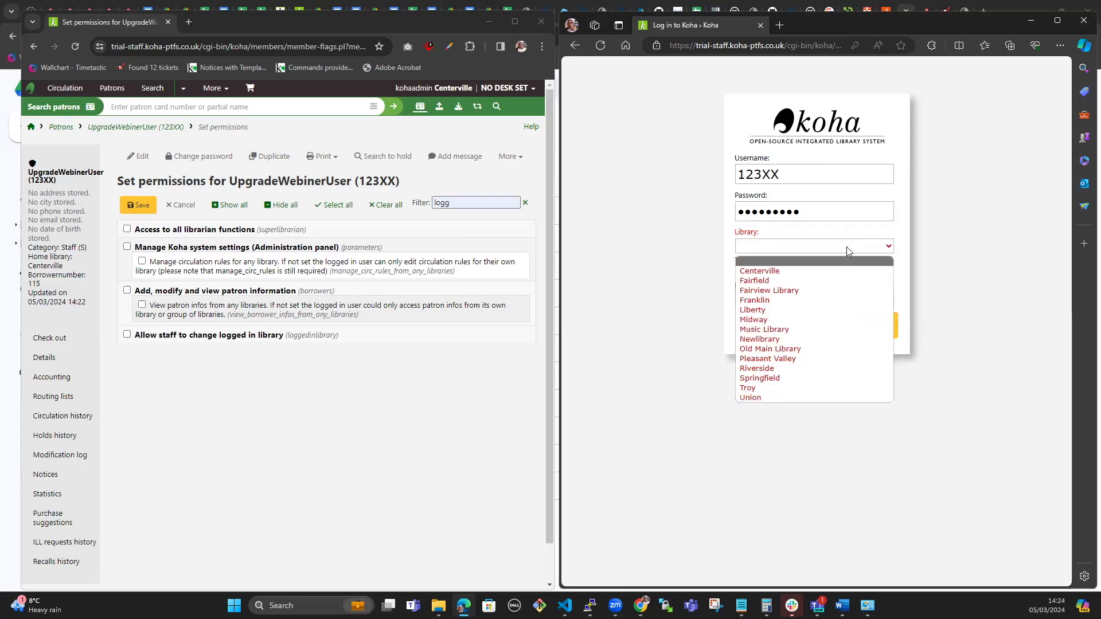
left_click(793, 272)
left_click(860, 314)
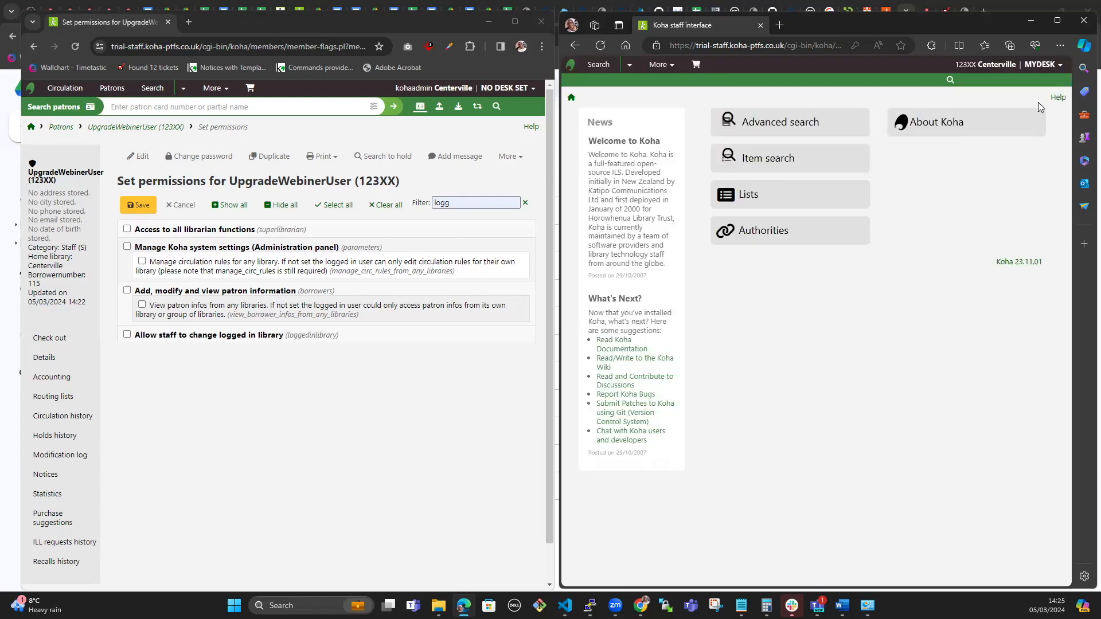
Step: Check the MYDESK menu, then grant and save 'Allow staff to change logged in library'
left_click(1058, 68)
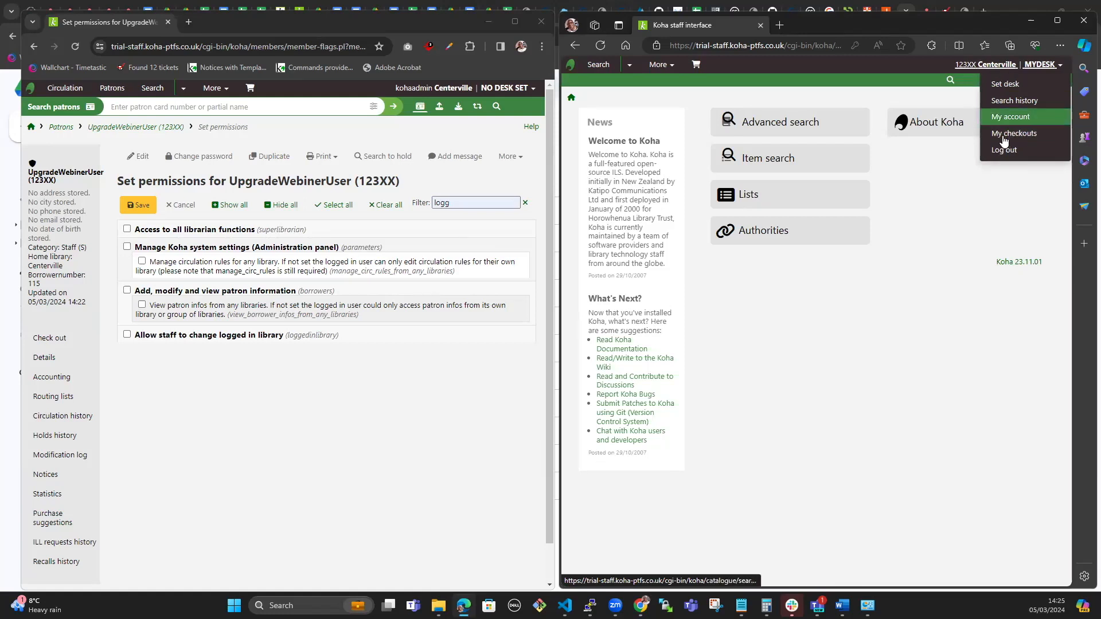
left_click(418, 469)
left_click(127, 334)
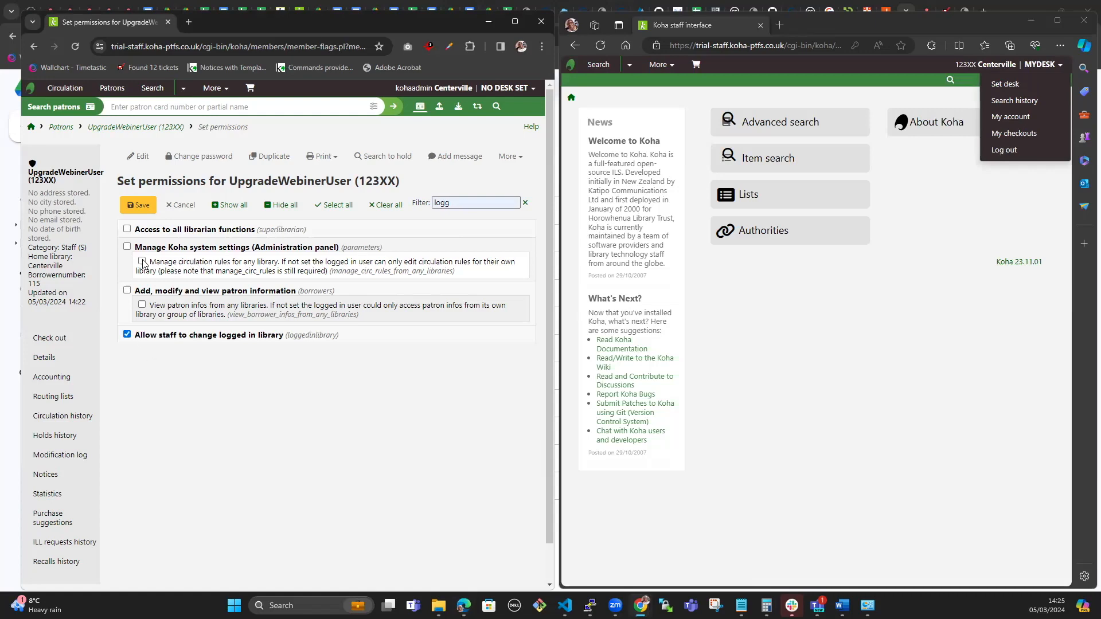
left_click(139, 208)
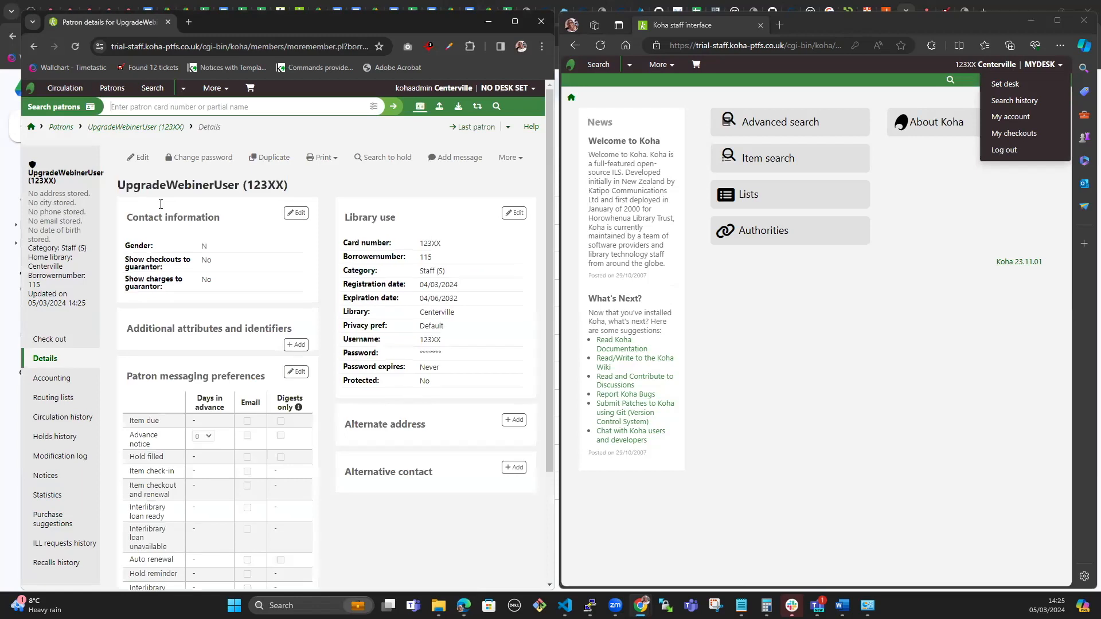
Step: Reload the test user's staff page in Edge, resubmitting, so the new permission takes effect
right_click(843, 383)
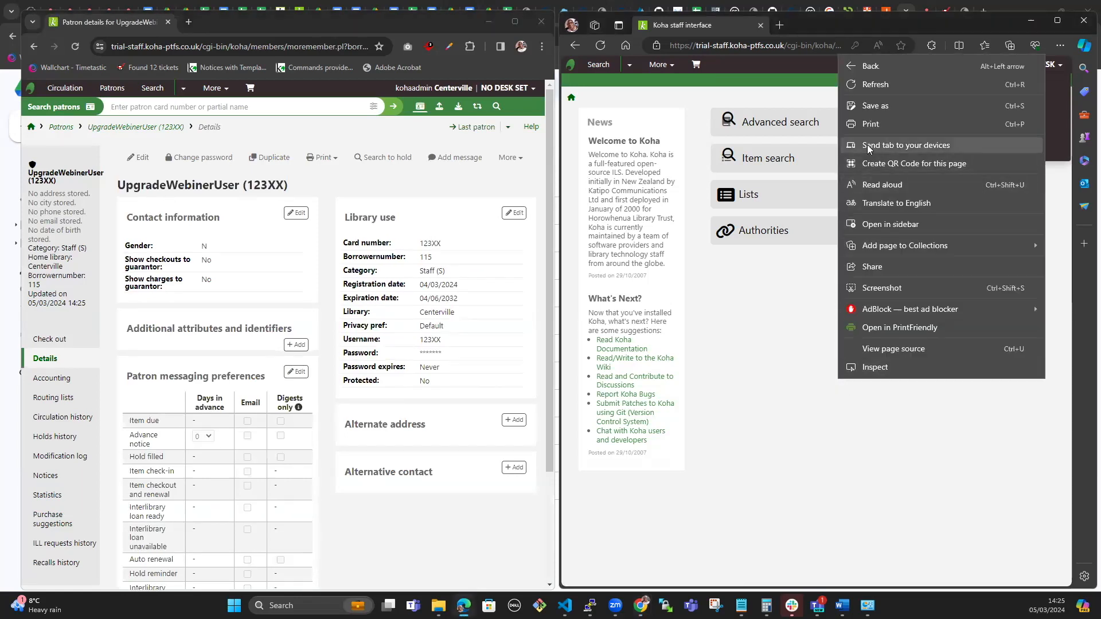
left_click(876, 86)
left_click(878, 128)
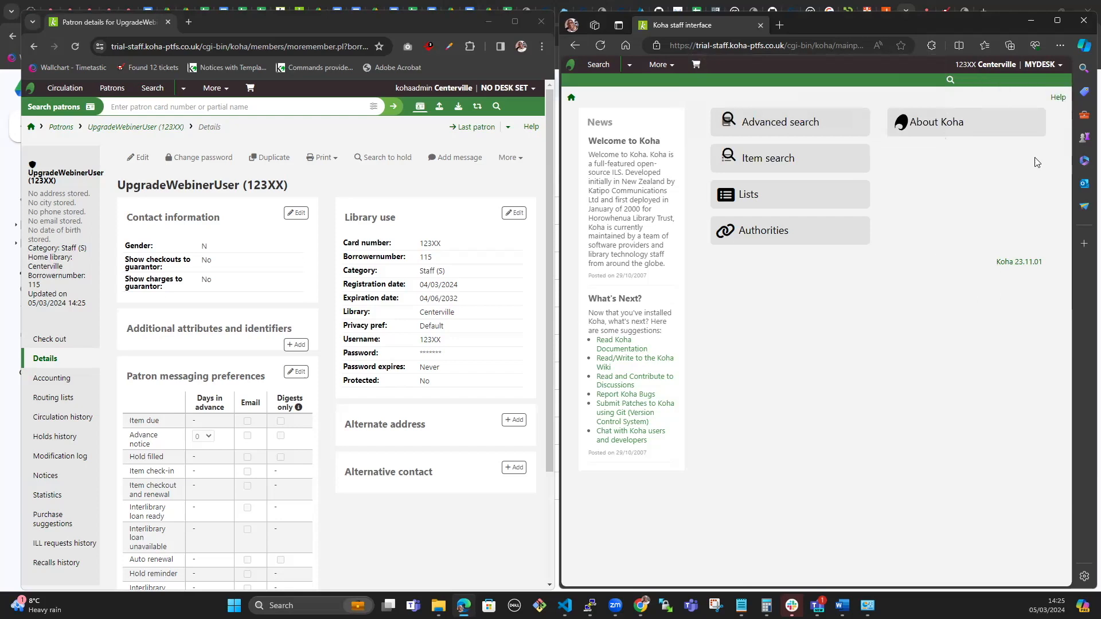
Step: Open Set library and desk from the user's account menu, and return the admin window home
left_click(1034, 67)
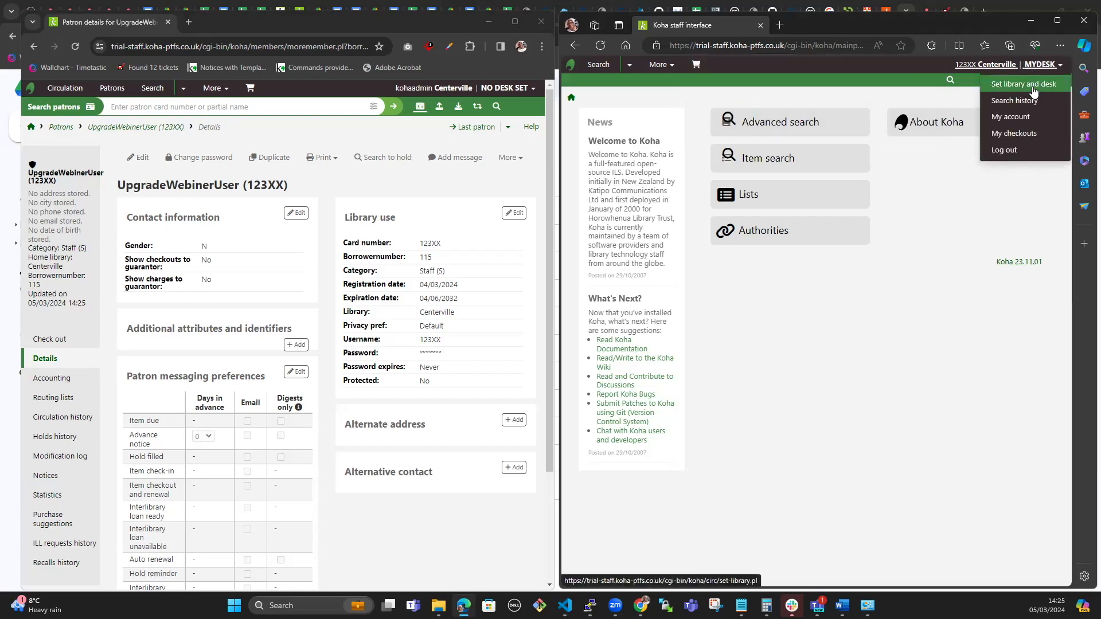
left_click(1033, 86)
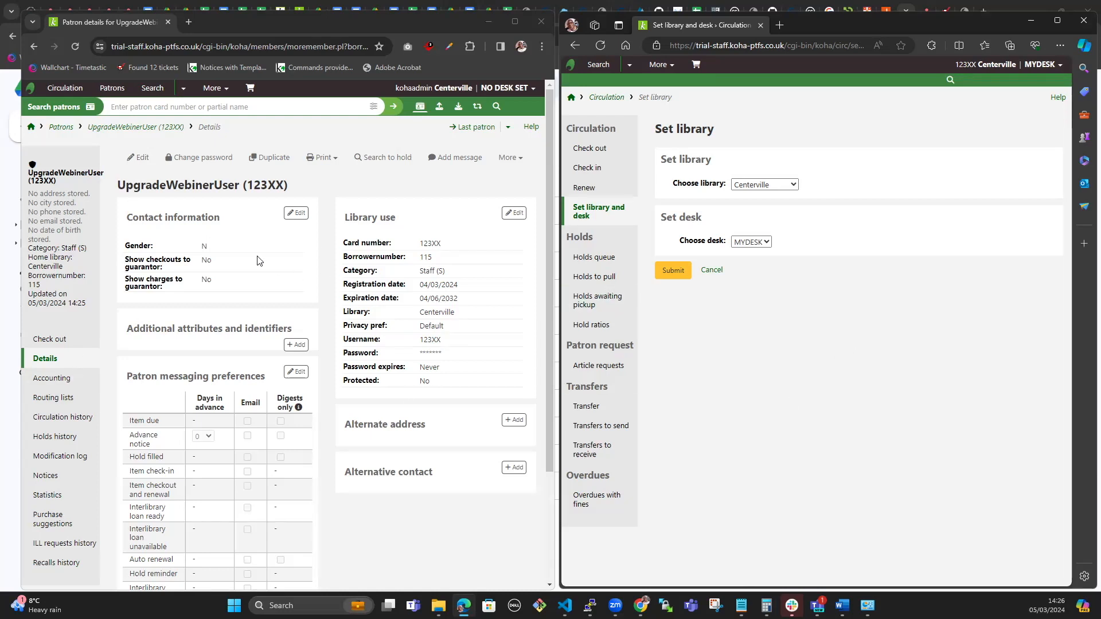
left_click(32, 132)
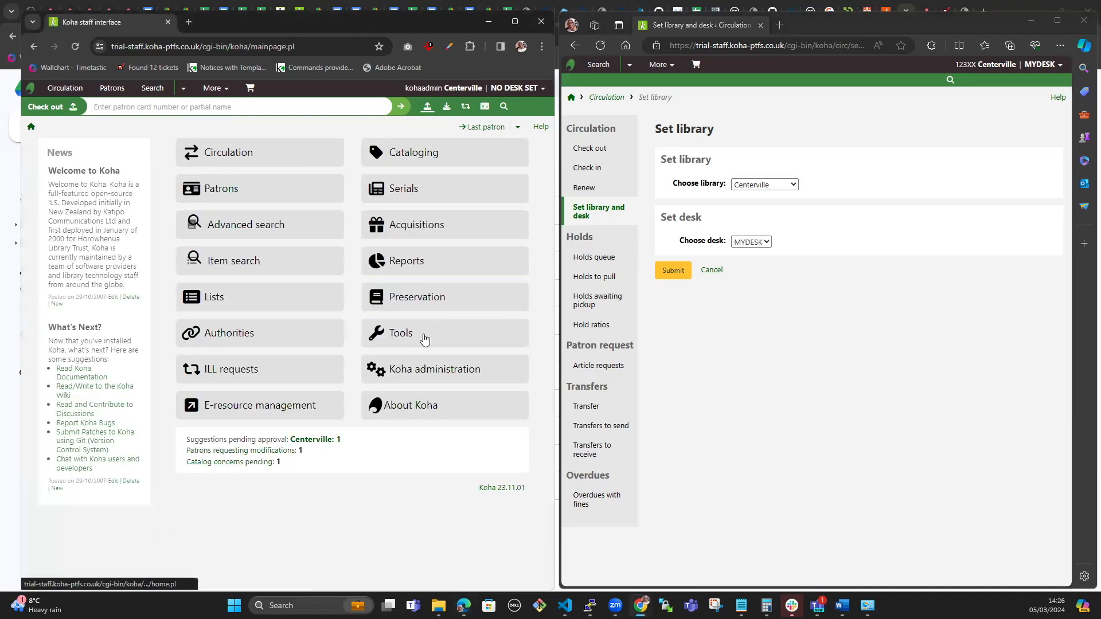
Step: Start a new entry under Tools > HTML customizations
left_click(425, 339)
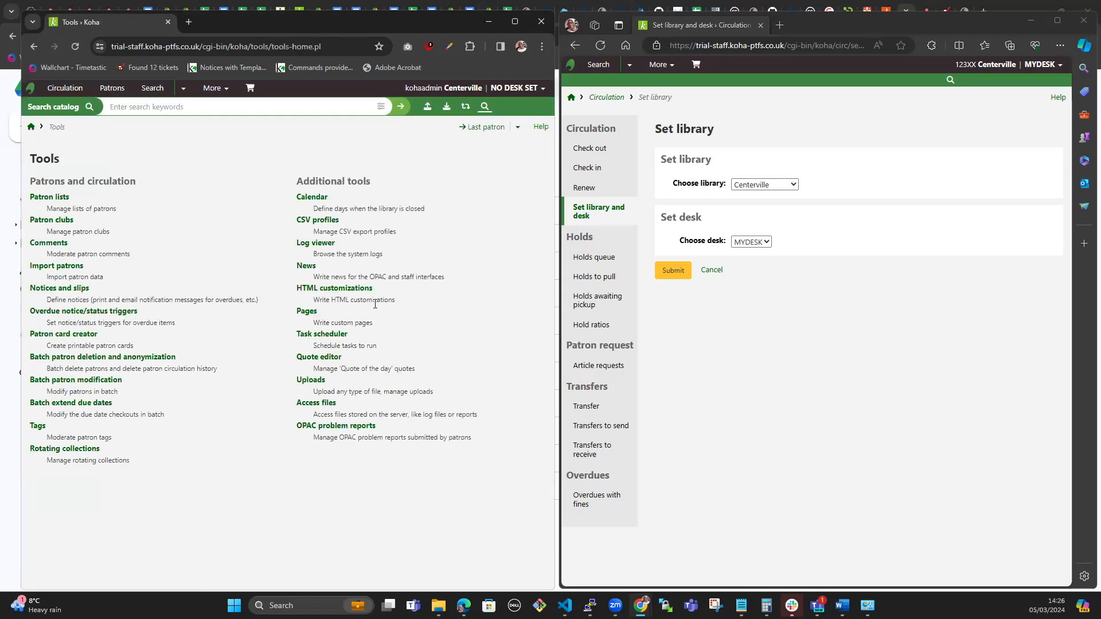
left_click(349, 289)
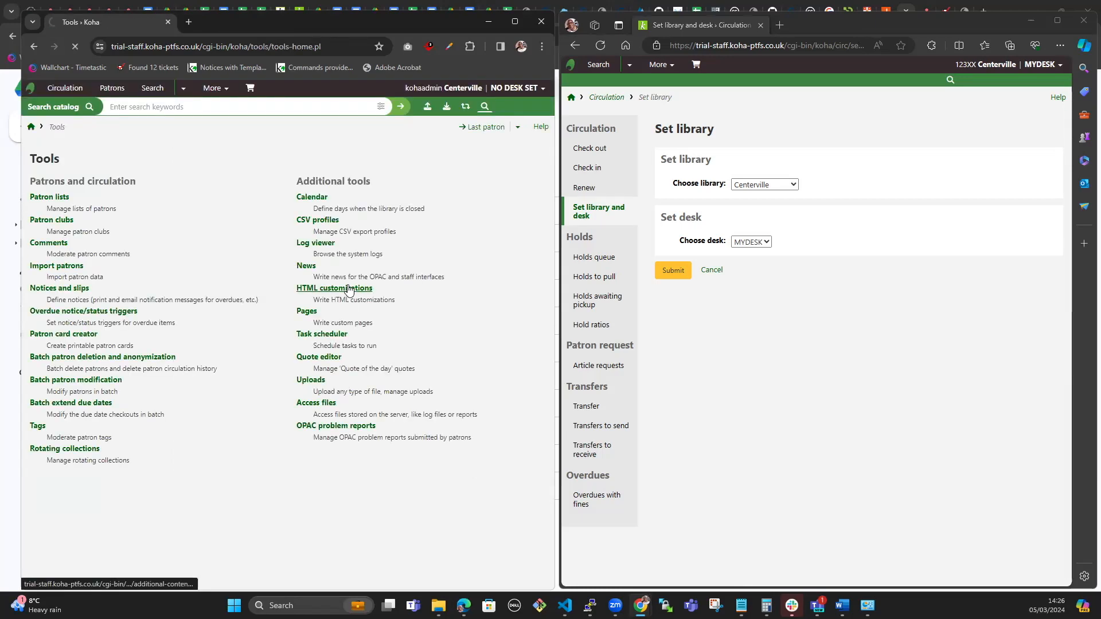
left_click(149, 157)
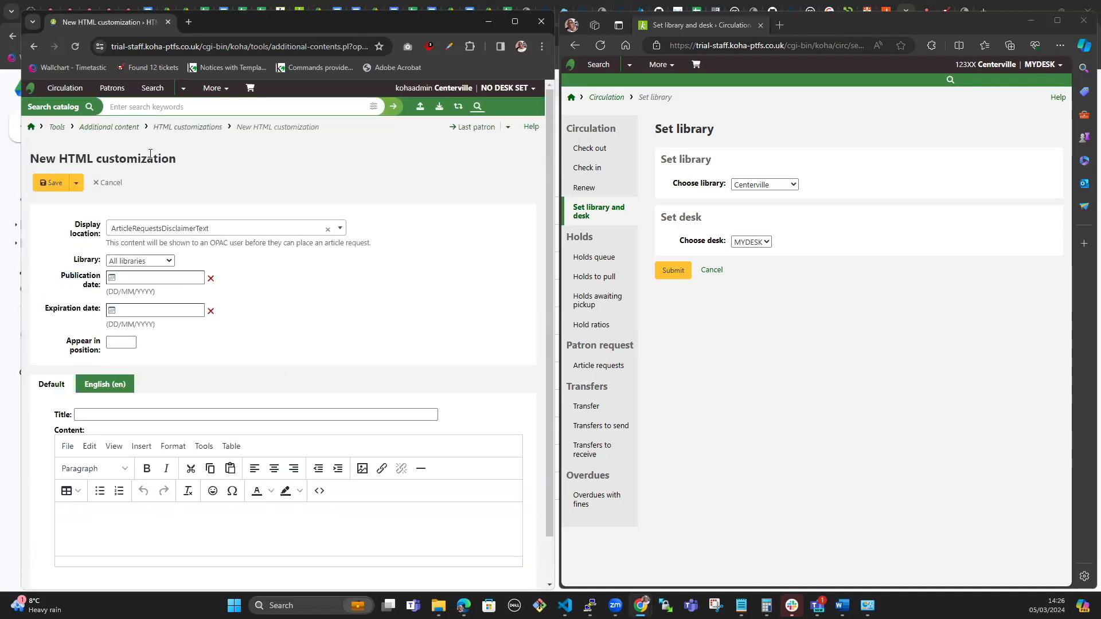
Step: Browse the Display location list, leaving it at ArticleRequestsDisclaimerText
left_click(342, 231)
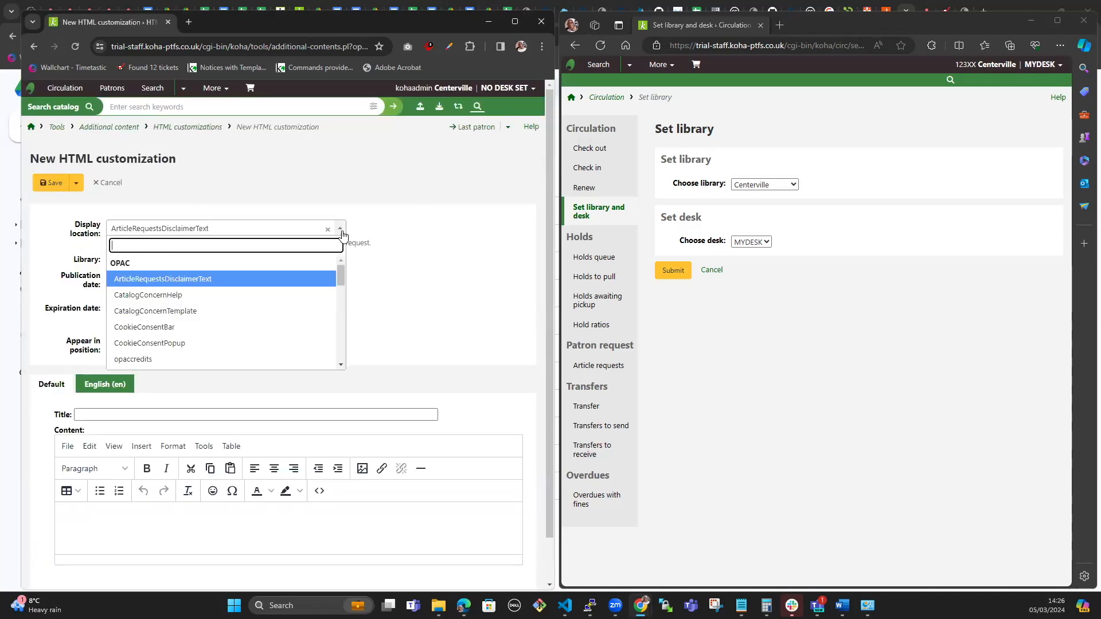
left_click_drag(343, 278, 353, 360)
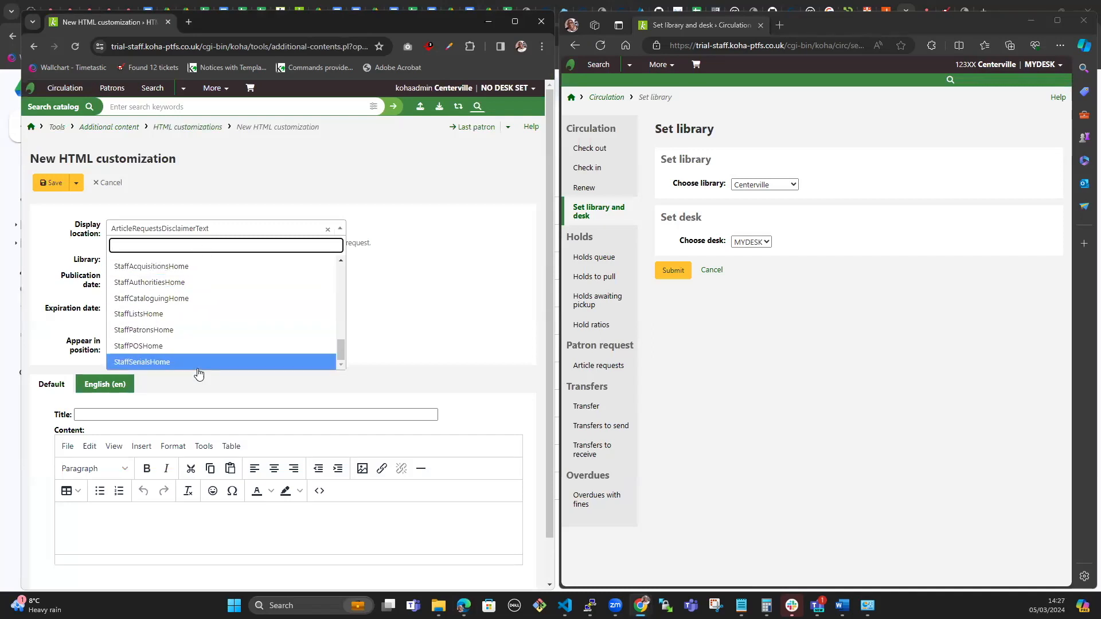
left_click(455, 292)
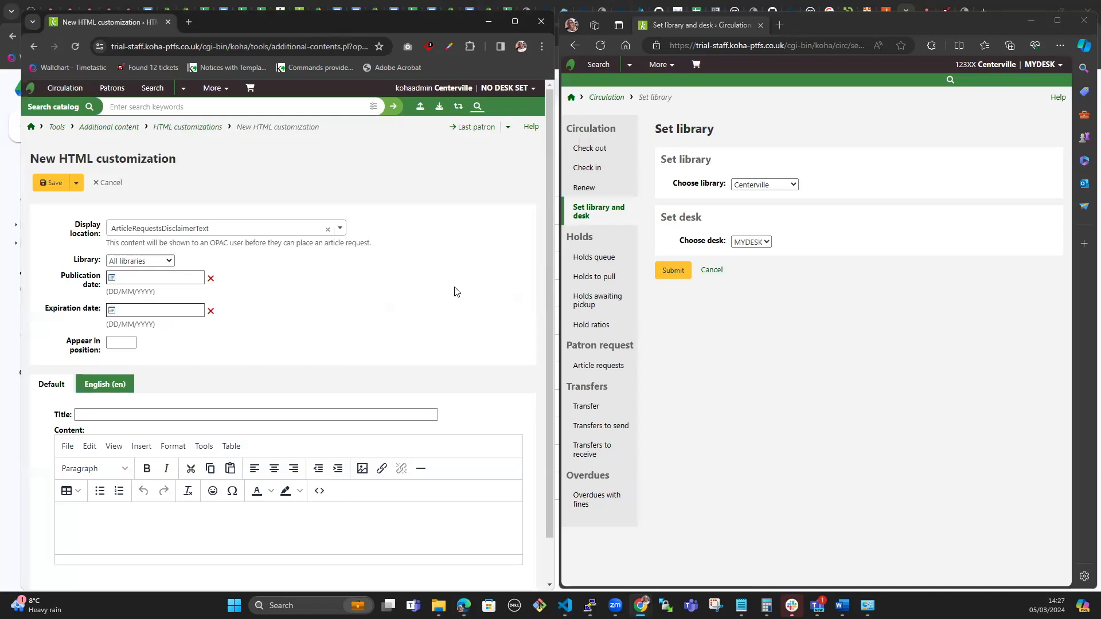